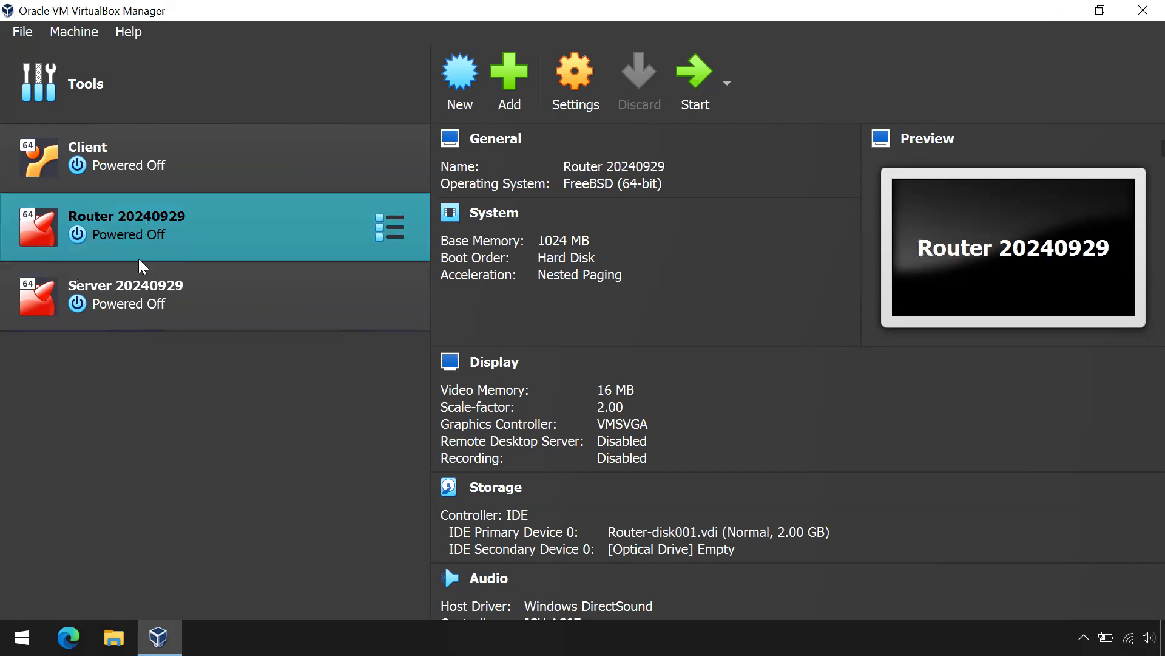
Step: Review Server 20240929's details (FreeBSD 64-bit, 1024 MB) and open the File menu
click(148, 301)
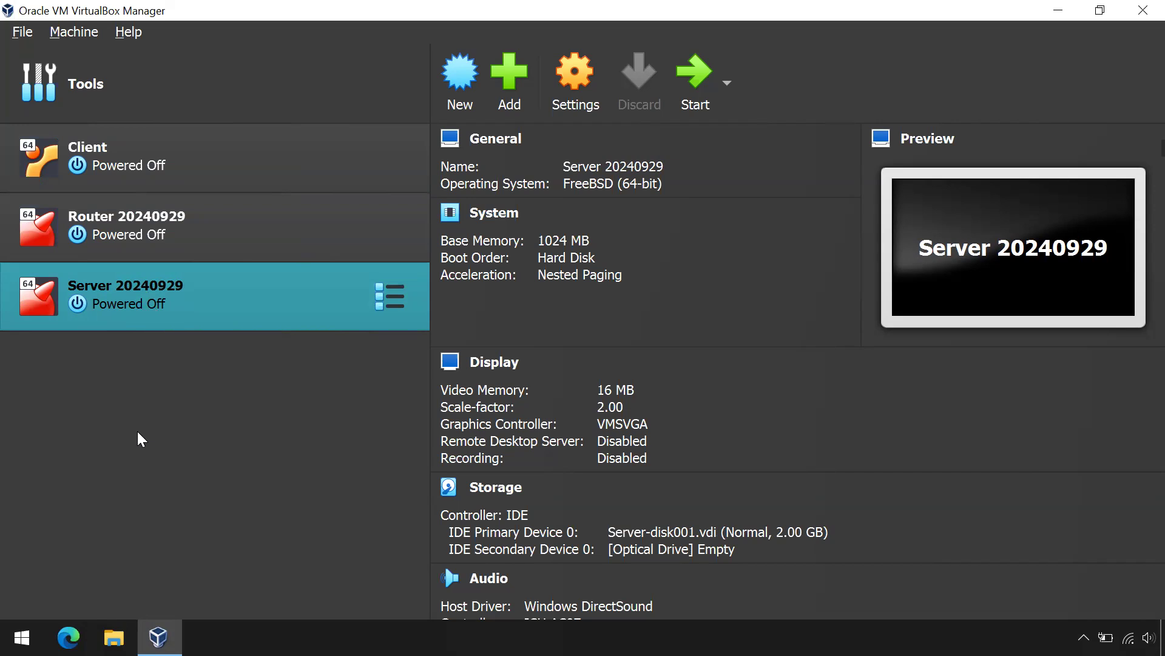
click(24, 34)
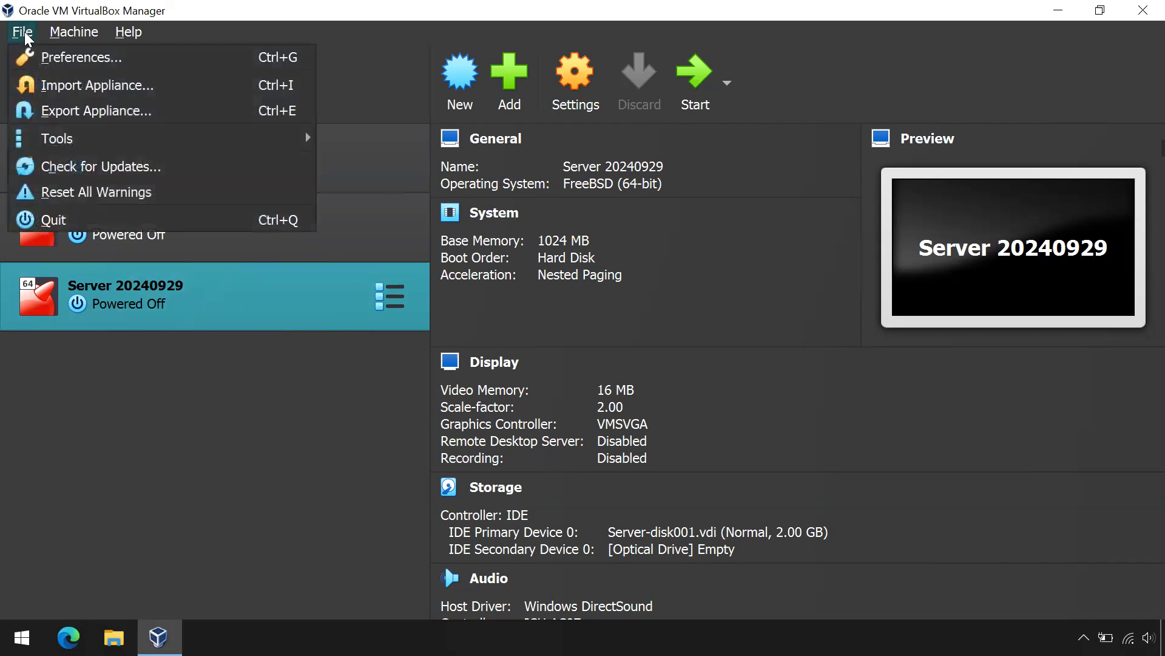
Step: In Network Manager, review DHCP for host-only adapters 192.168.56.1/24 and 192.168.5.200/24
mouse_move(117, 138)
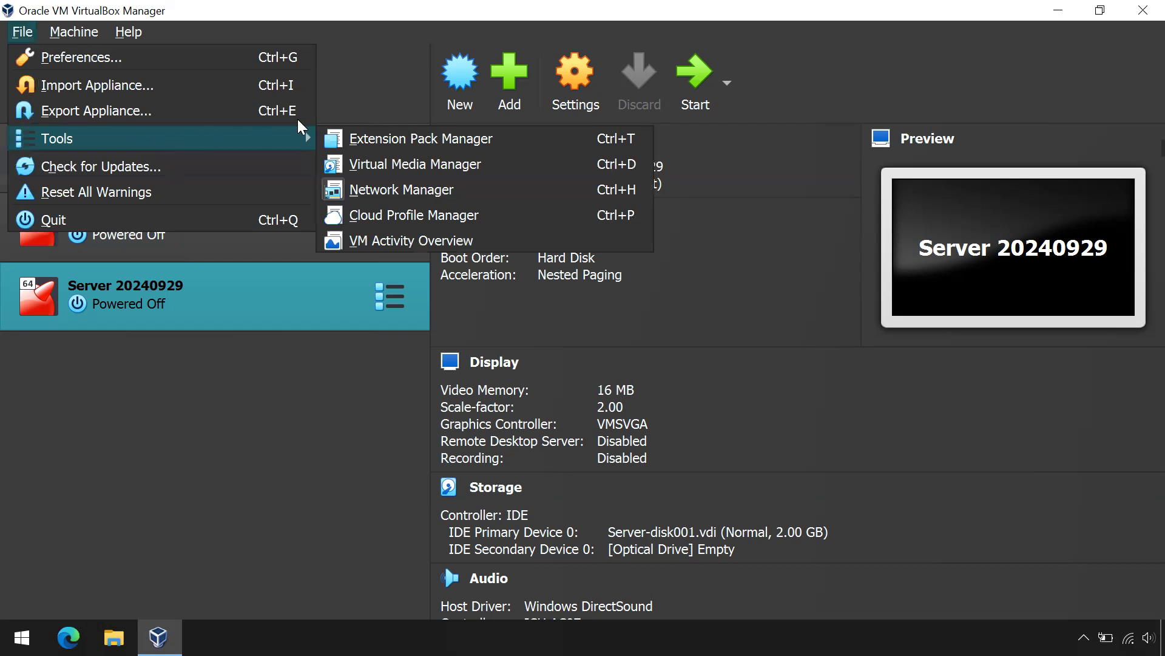
click(425, 191)
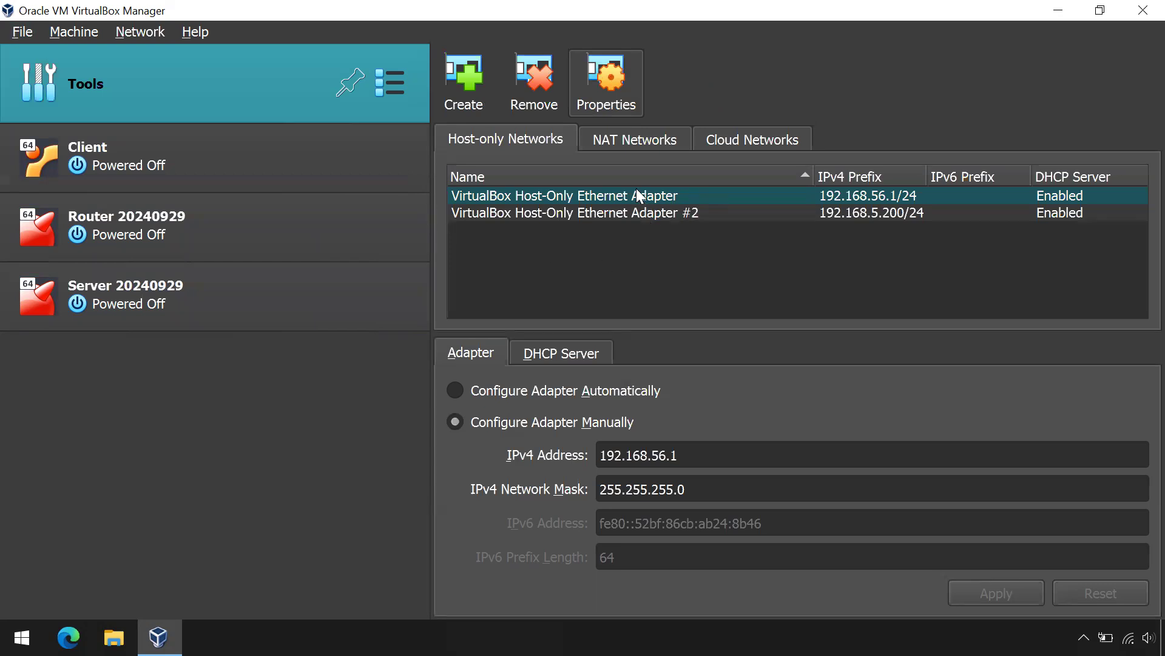
mouse_move(636, 187)
click(560, 353)
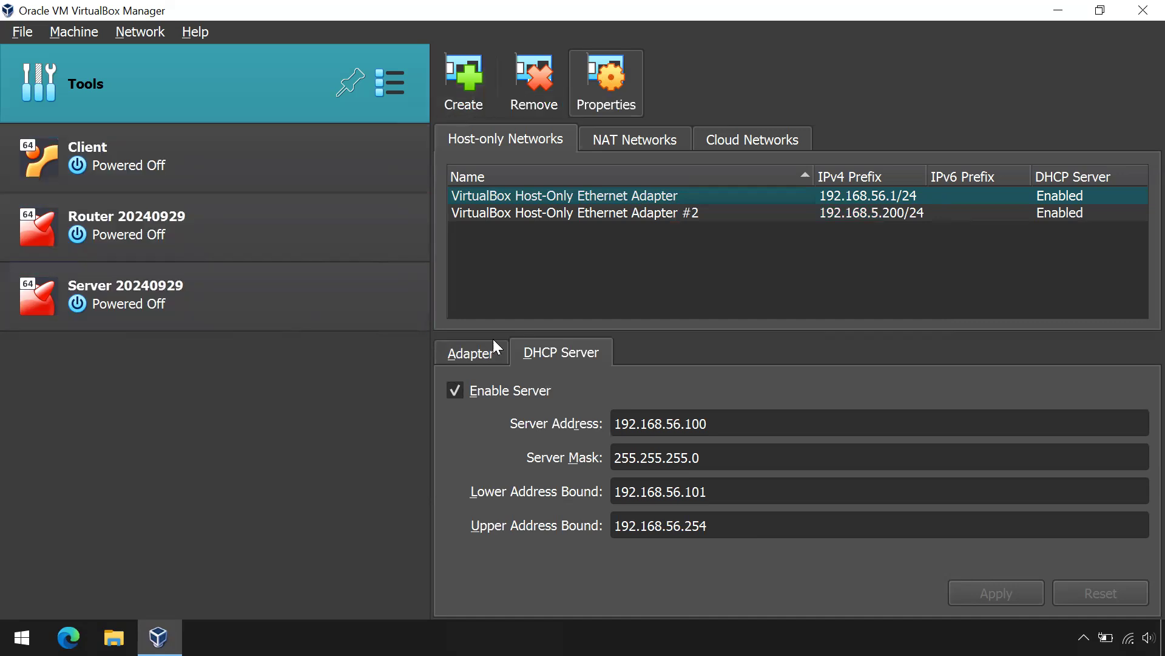
click(572, 213)
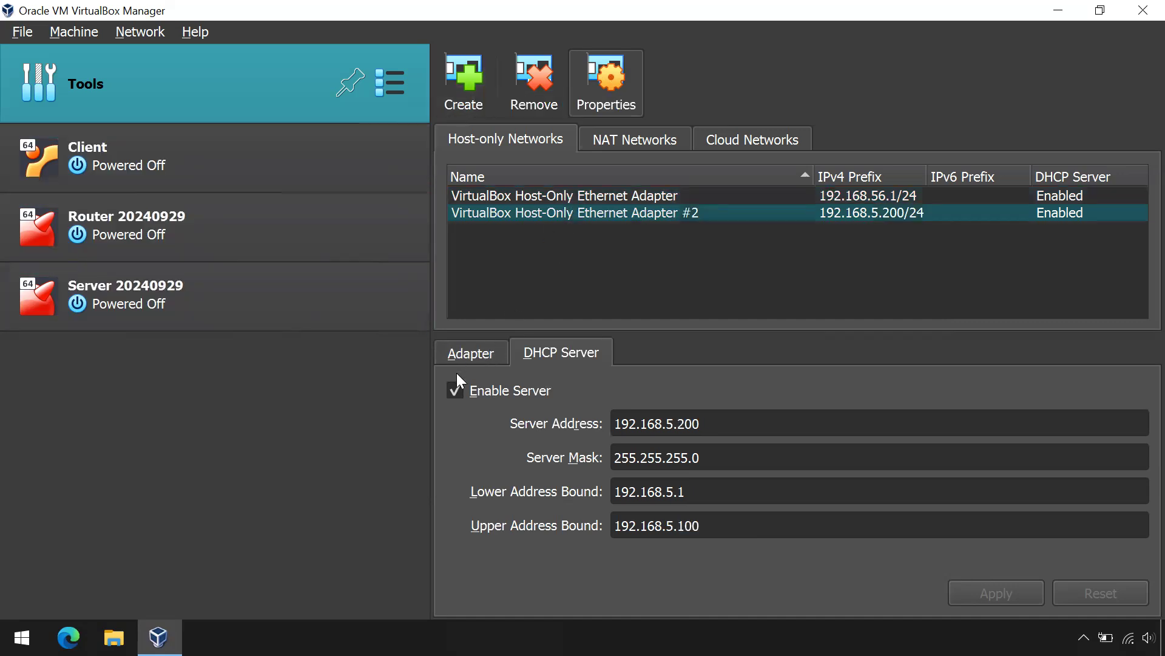
click(473, 356)
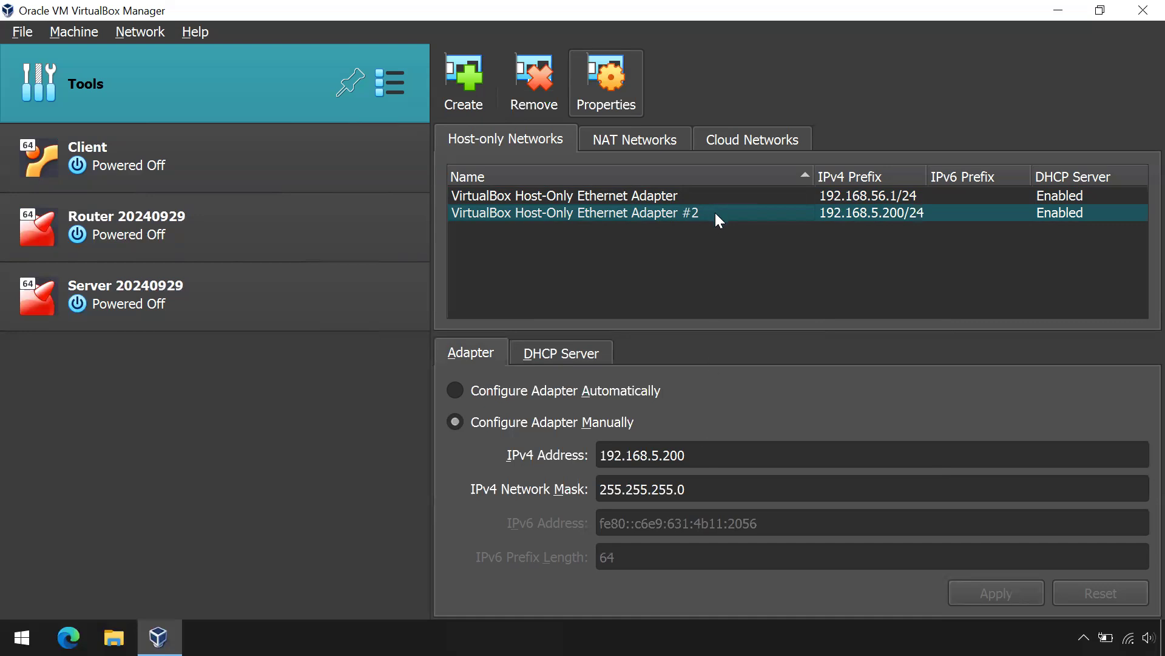
click(549, 358)
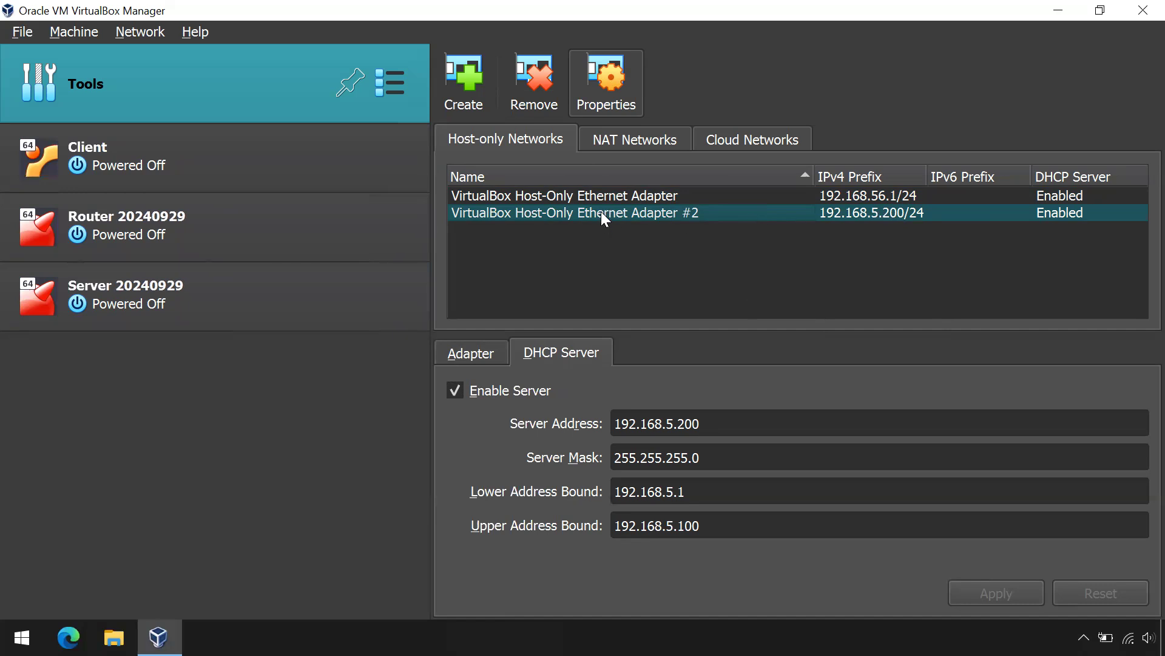
Step: Check the Router's Adapter 1 and Adapter 2 host-only networks in Settings and cancel
click(134, 236)
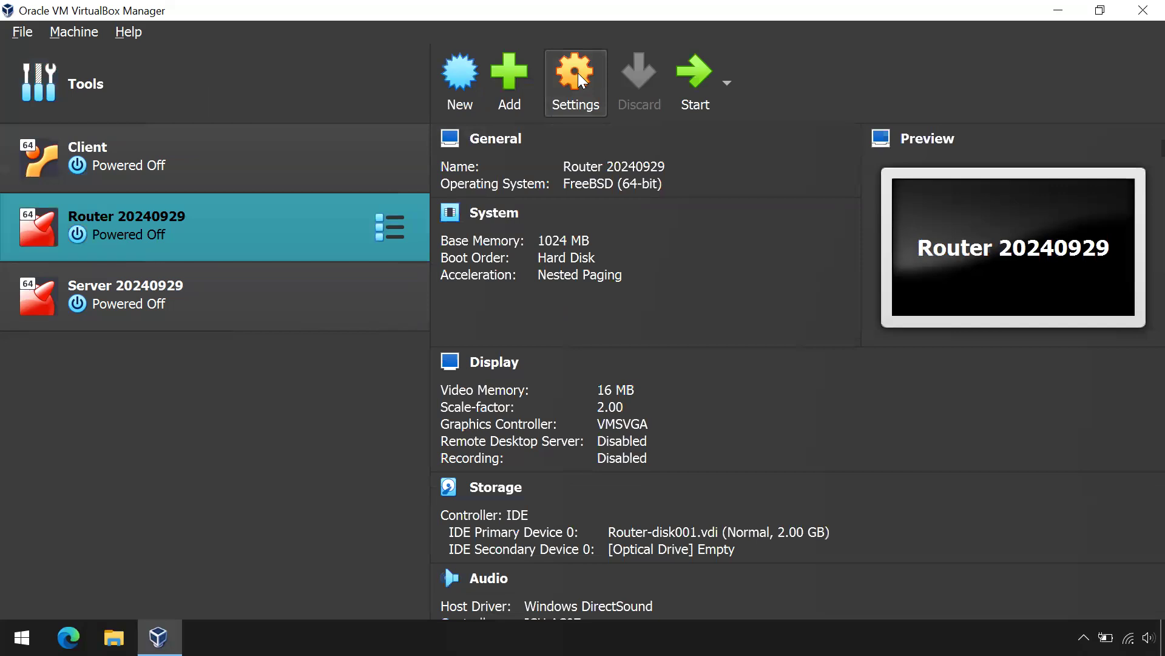
click(573, 81)
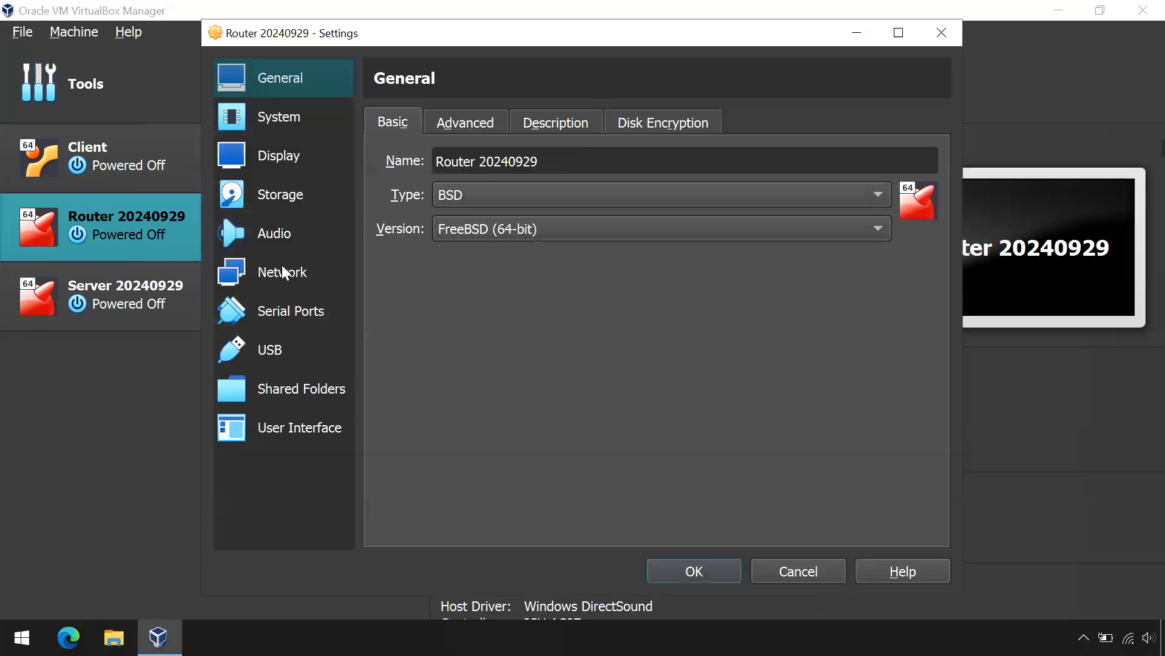
click(293, 262)
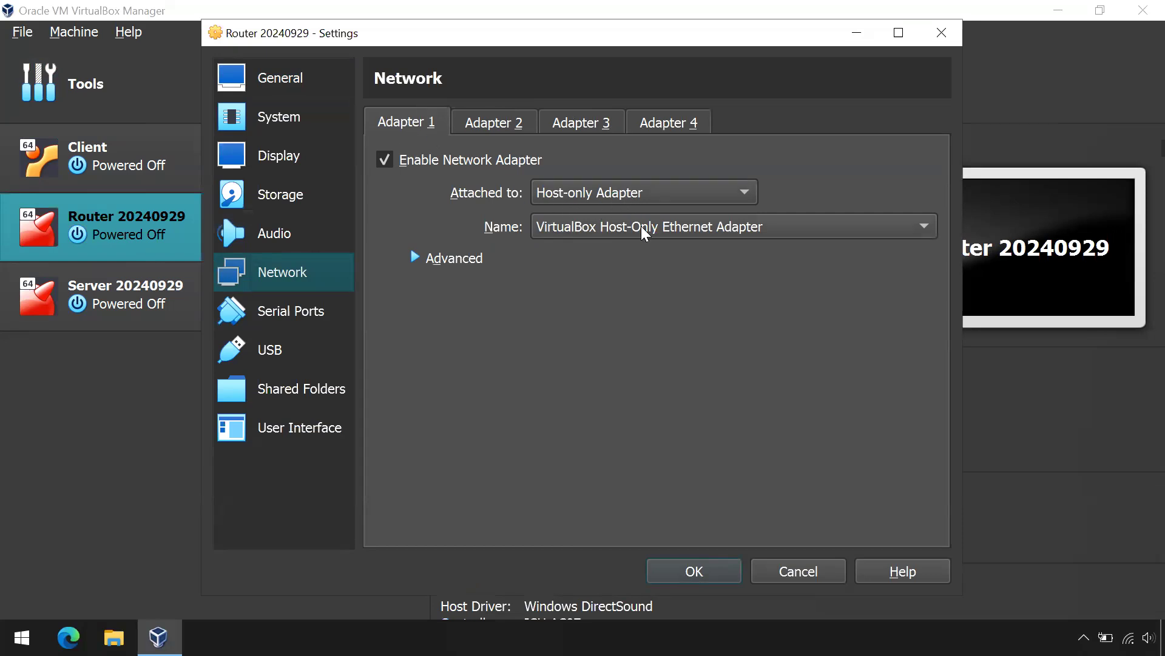
click(490, 126)
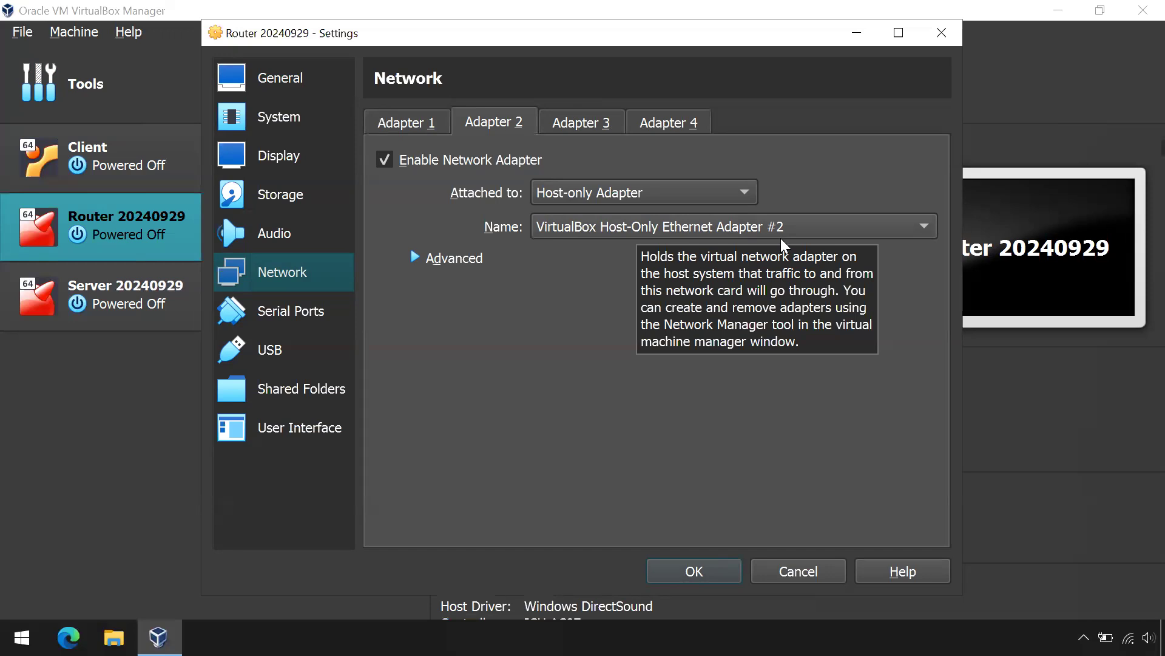
click(799, 572)
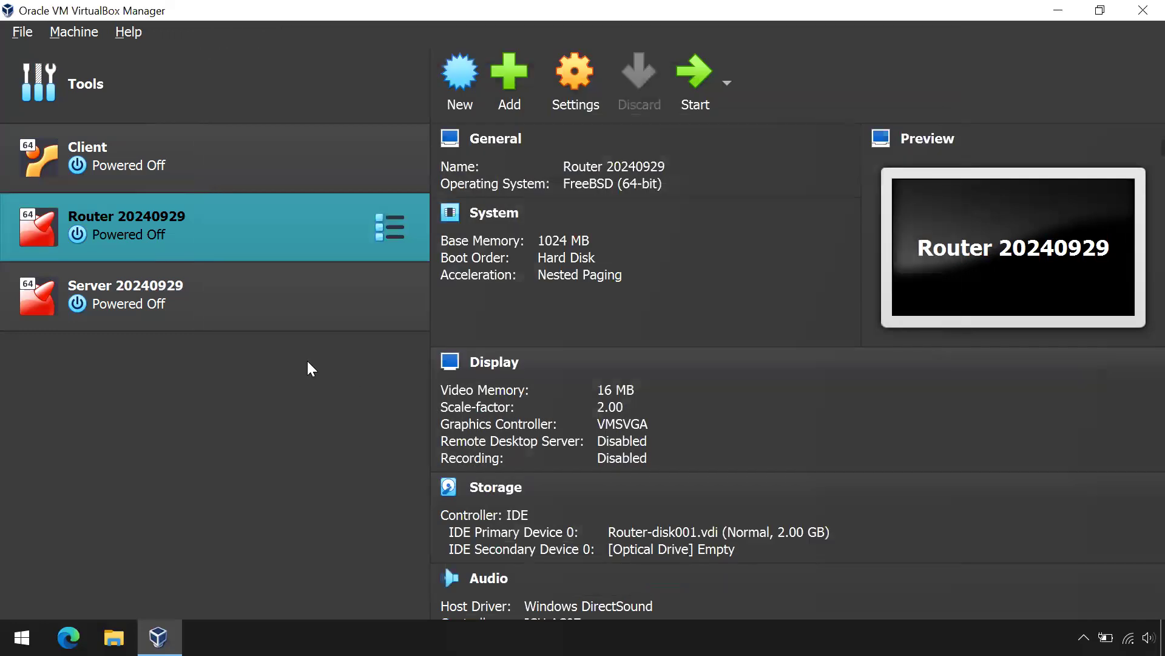
Step: Check that the Server's Adapter 1 uses Host-Only Ethernet Adapter #2, then cancel
click(171, 294)
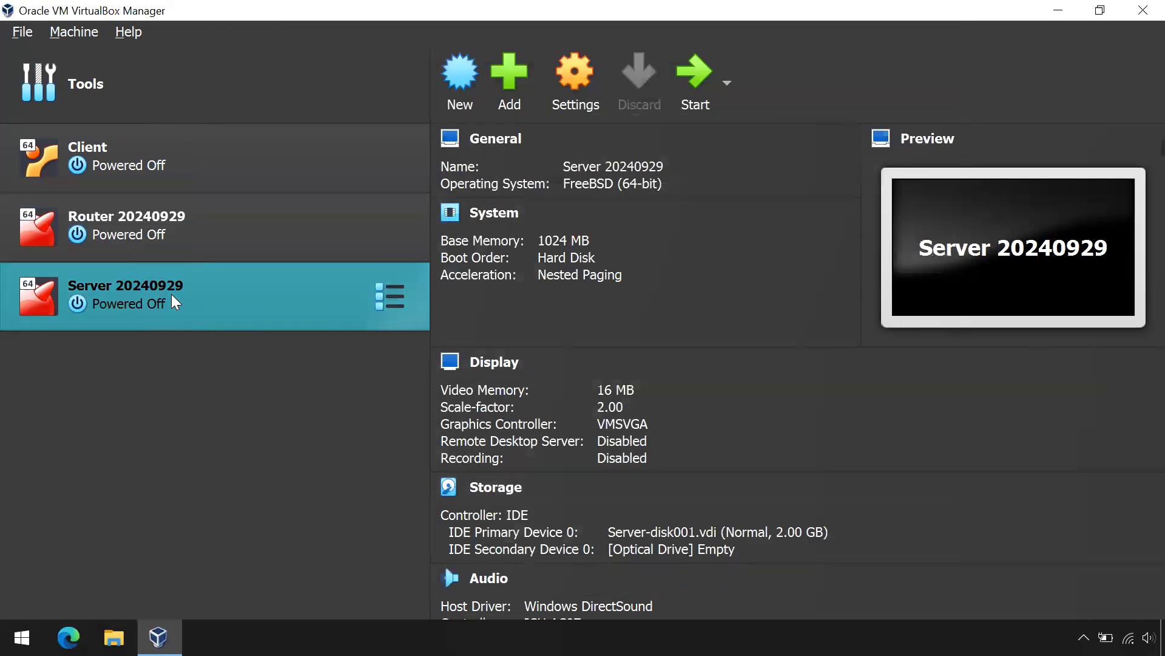
click(575, 76)
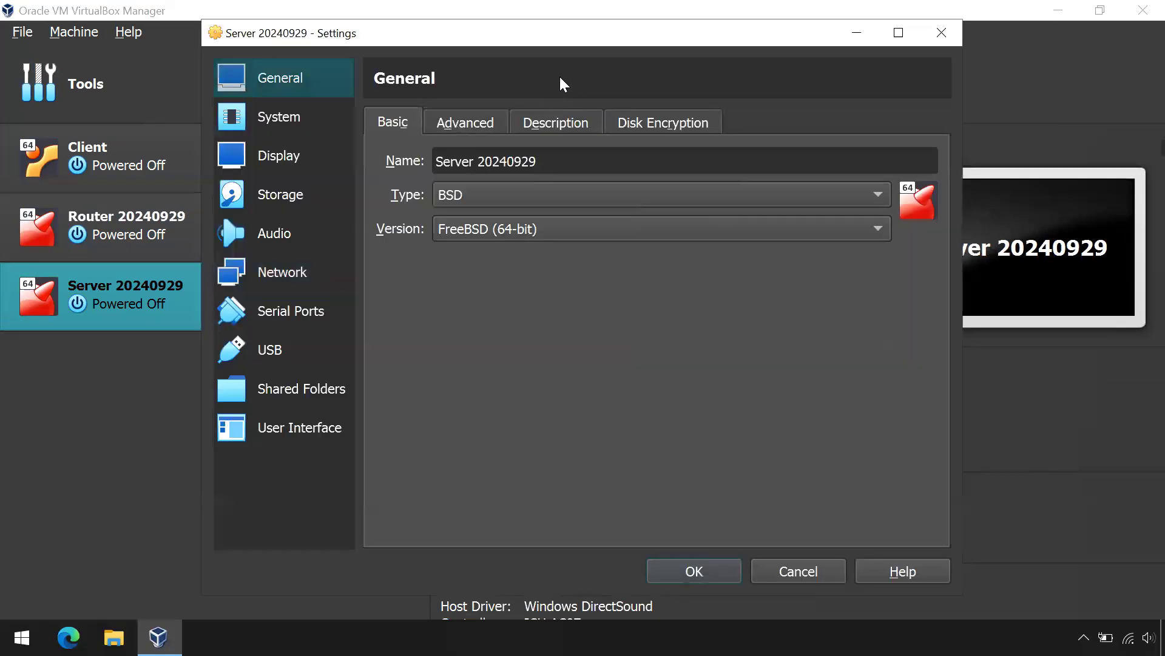
click(275, 273)
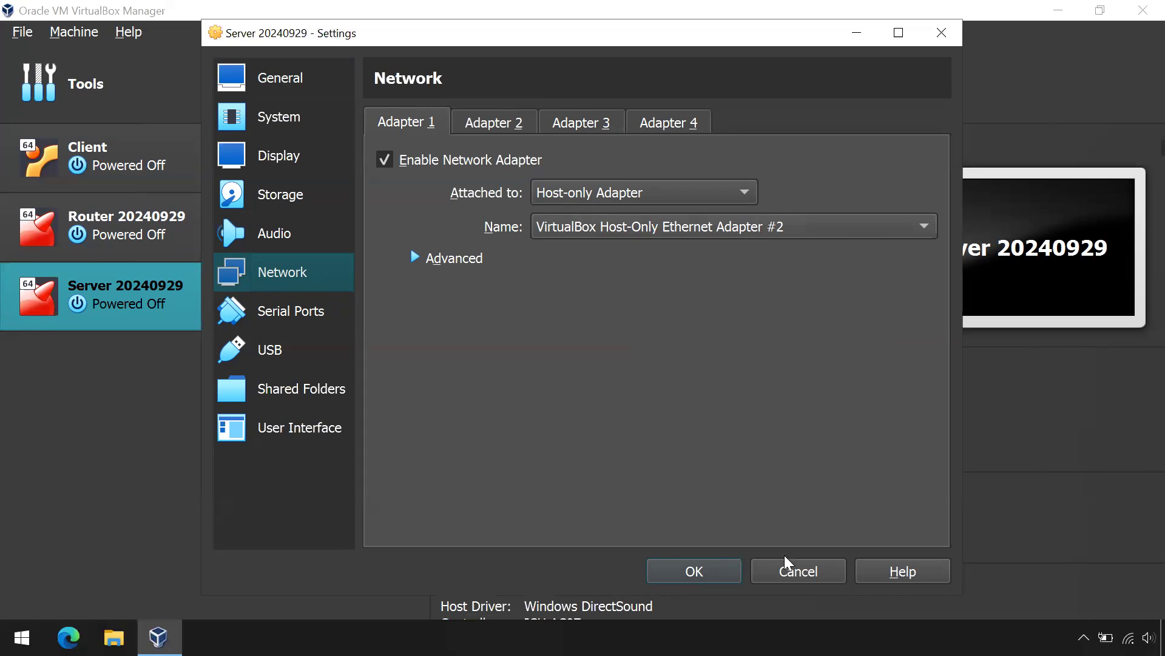
click(792, 573)
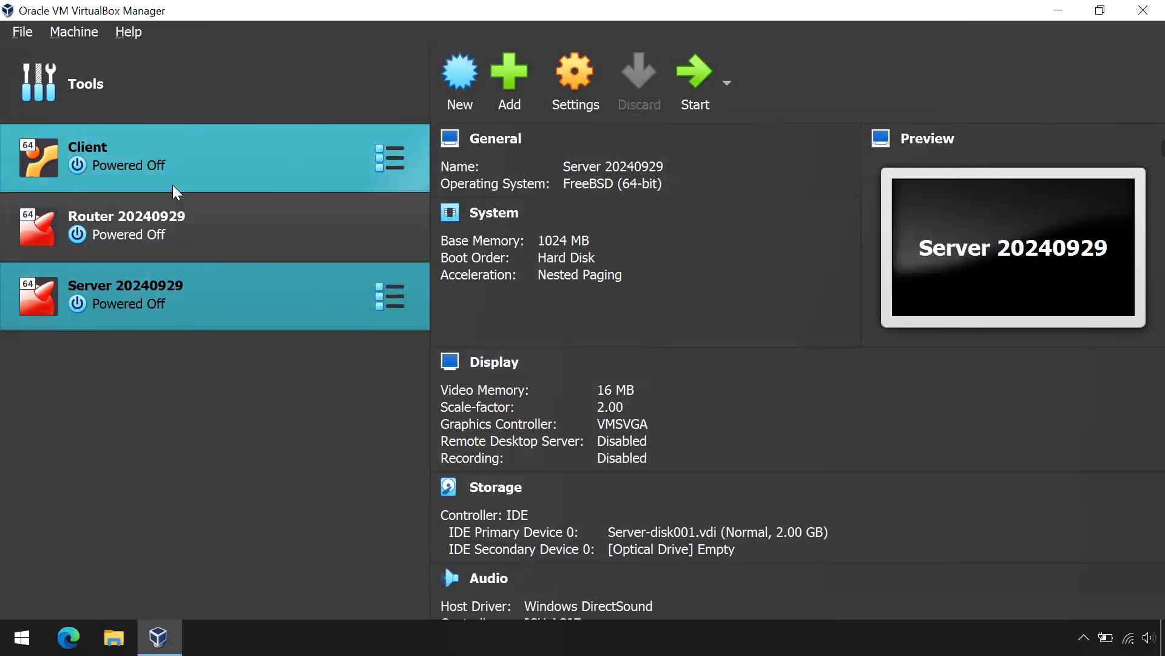
Step: Start the Client, Router 20240929 and Server 20240929 machines
click(124, 160)
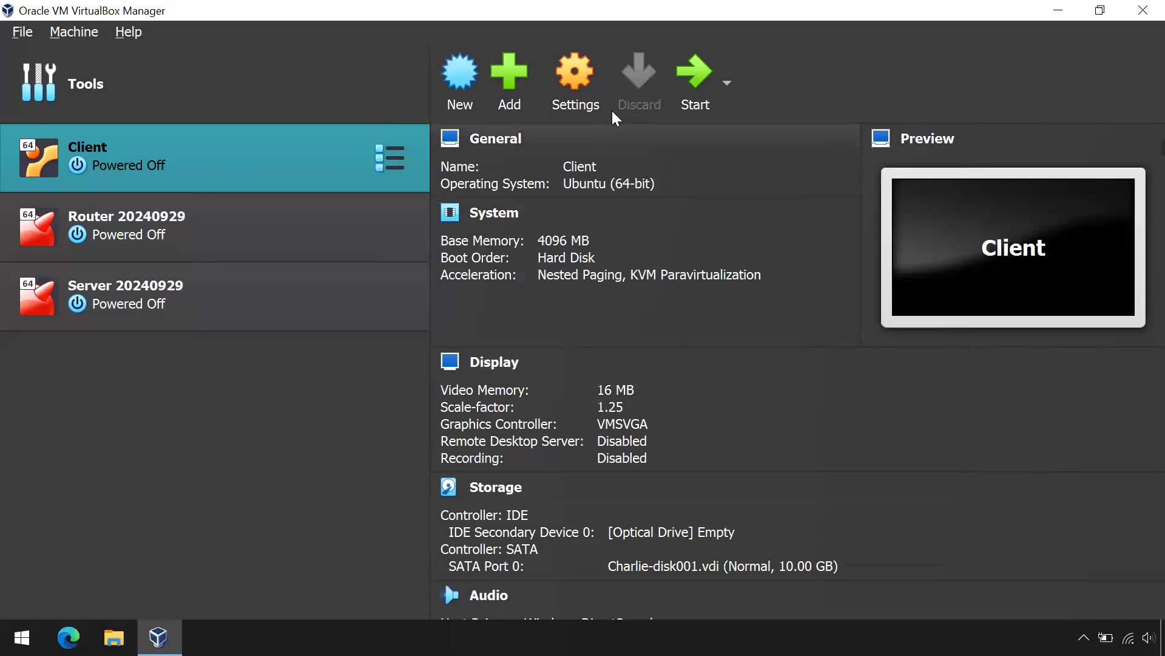
click(696, 70)
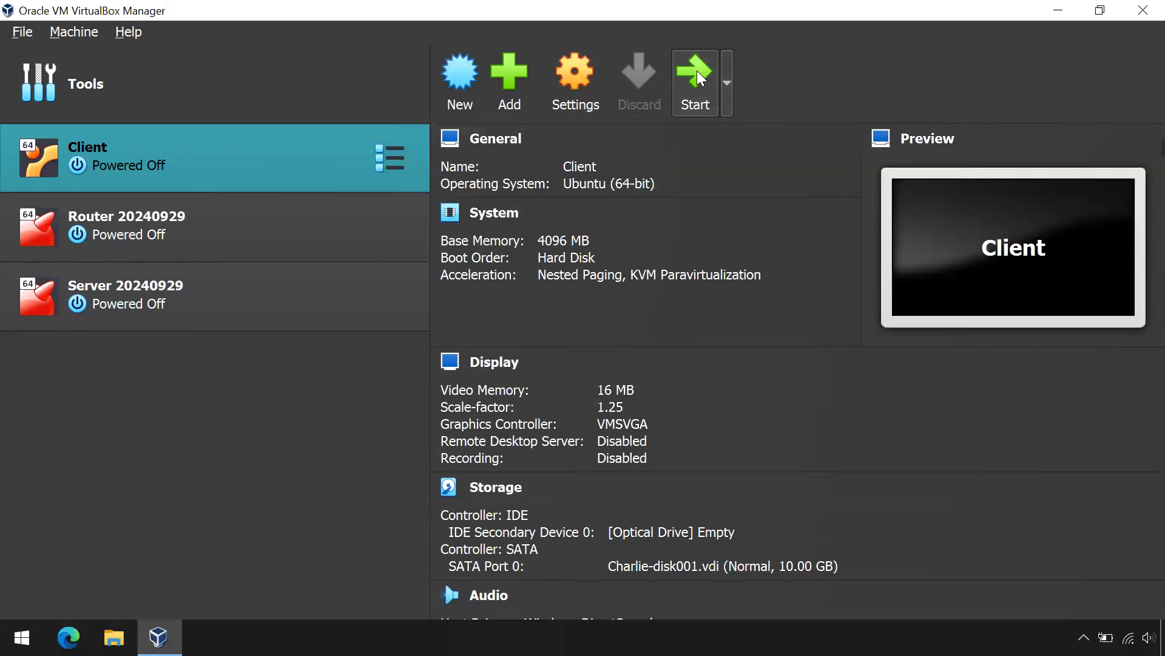
click(169, 227)
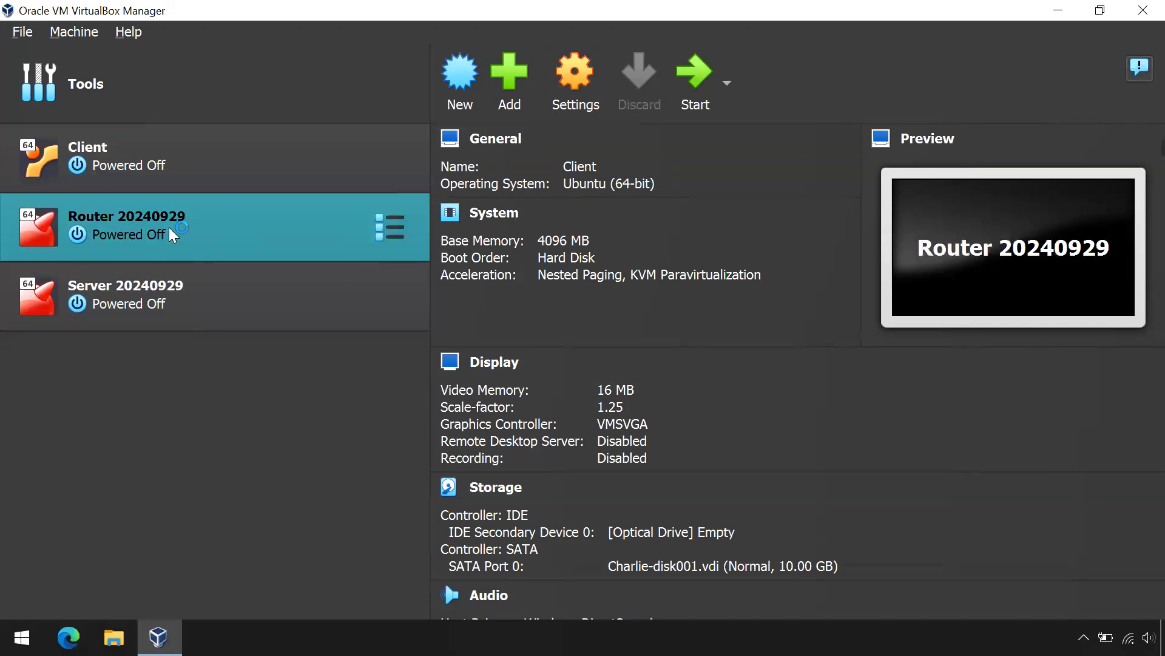
click(692, 77)
click(143, 306)
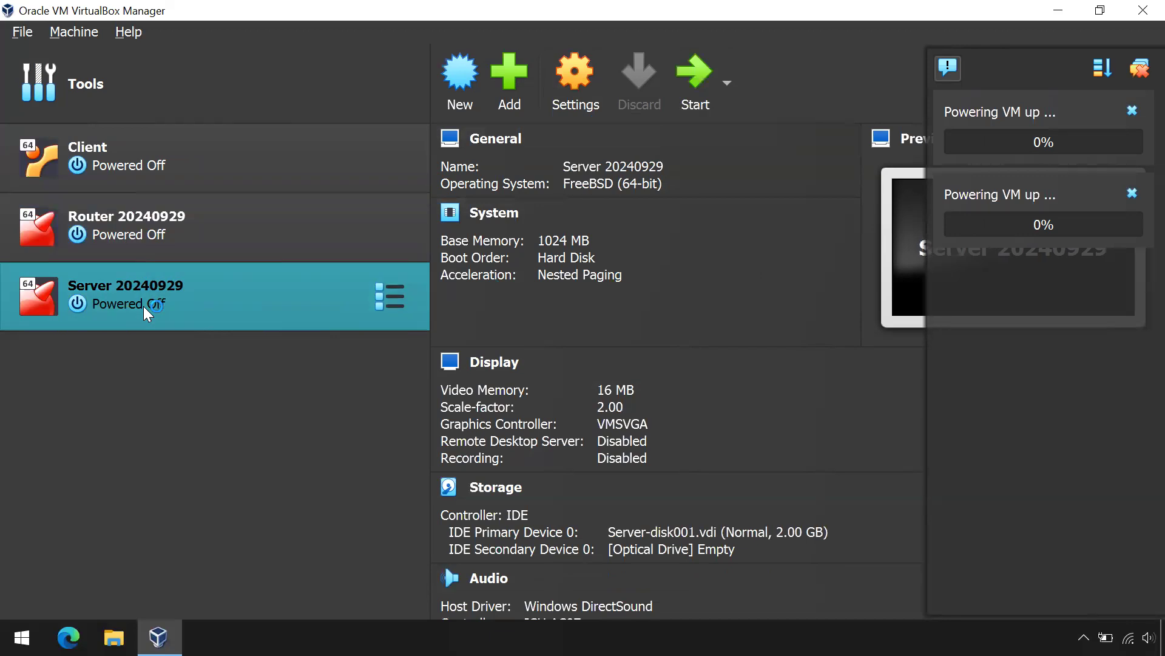
click(695, 76)
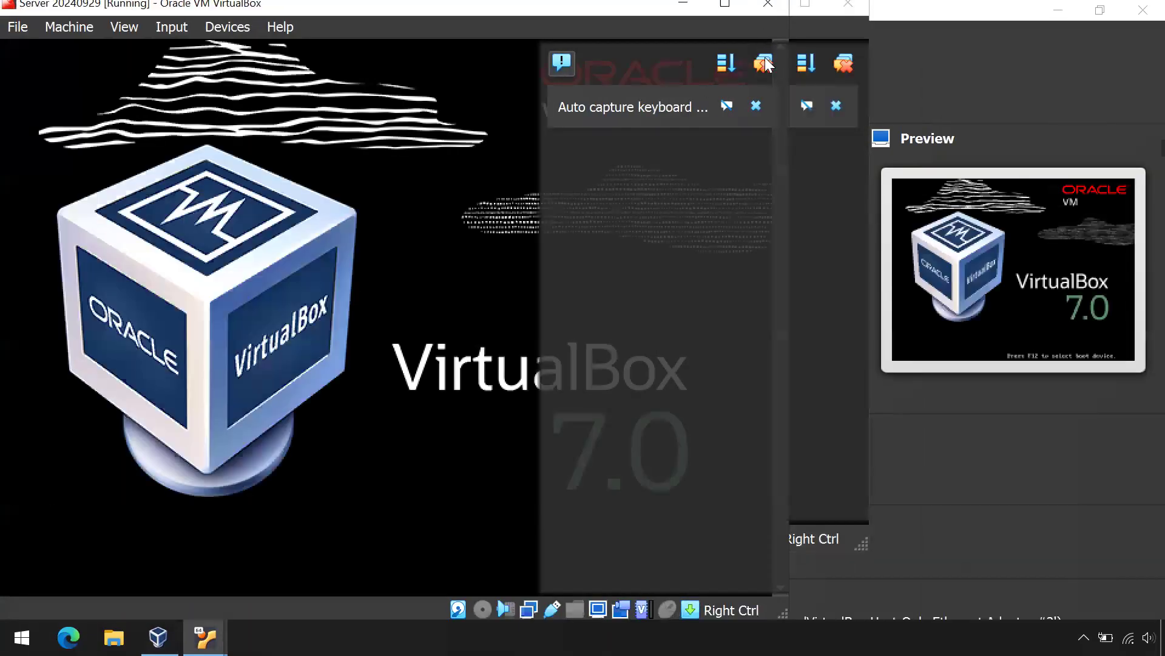
Step: Dismiss the VM notifications and cycle through the Server and Router windows, ending on Client
click(765, 61)
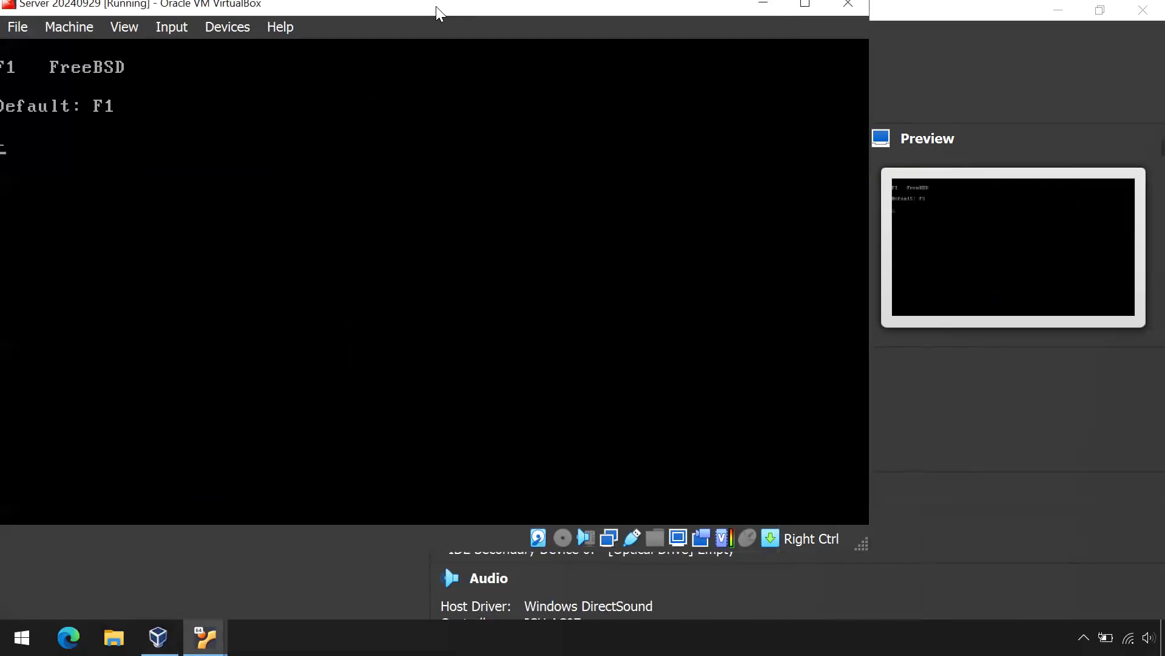
mouse_move(201, 631)
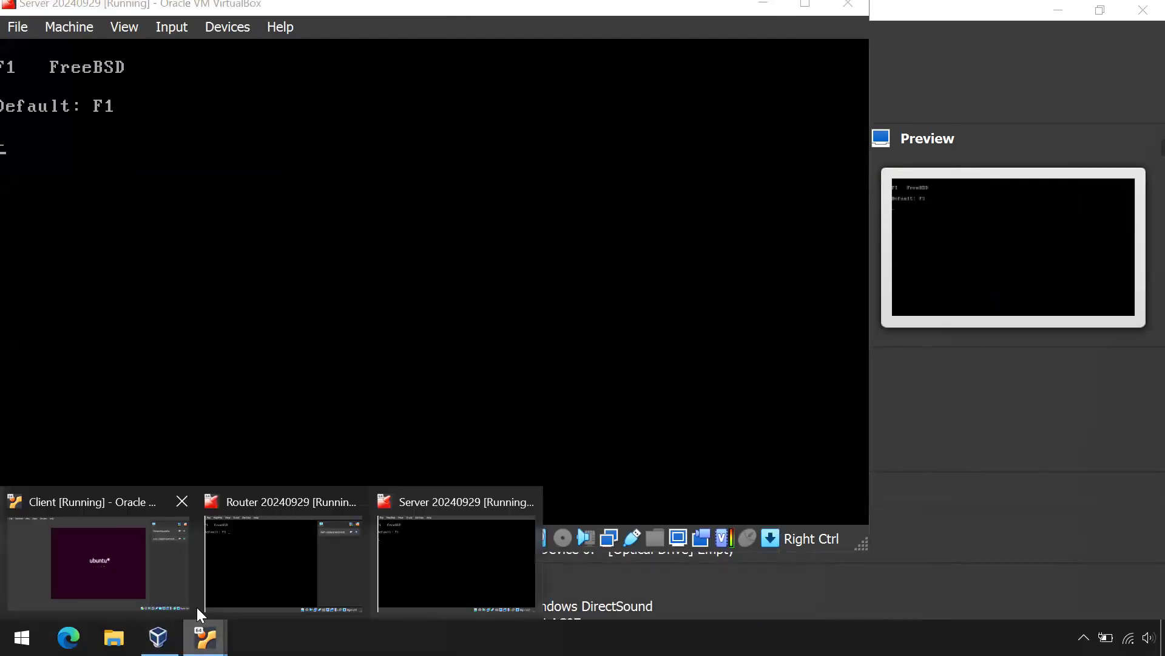
click(255, 526)
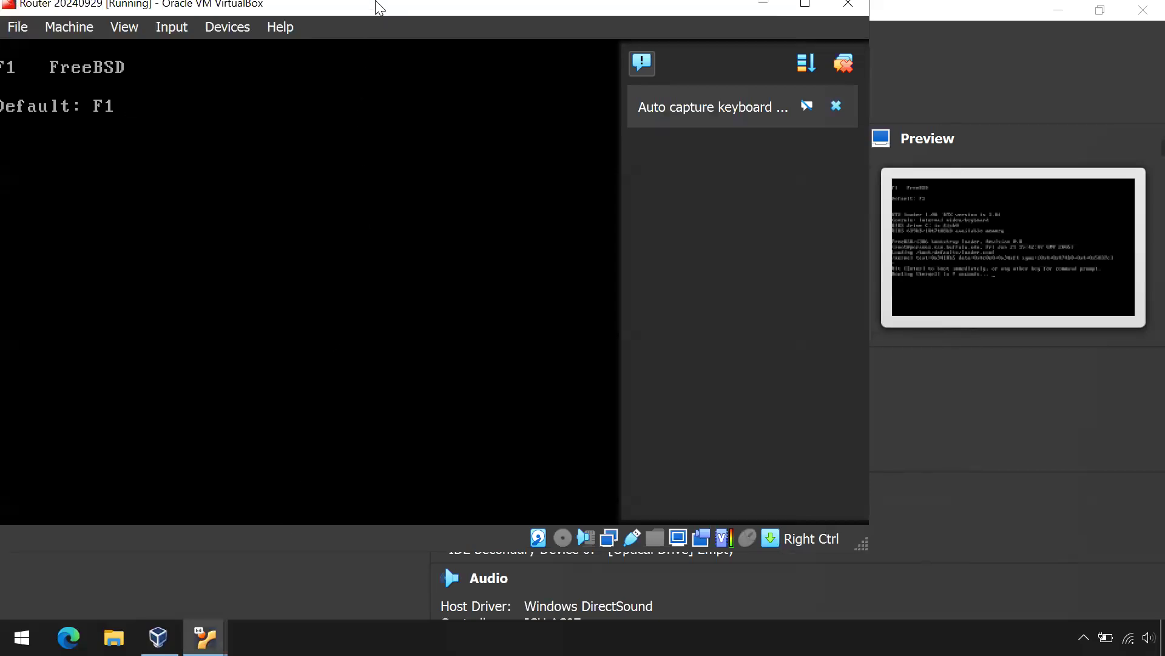
click(844, 63)
click(205, 637)
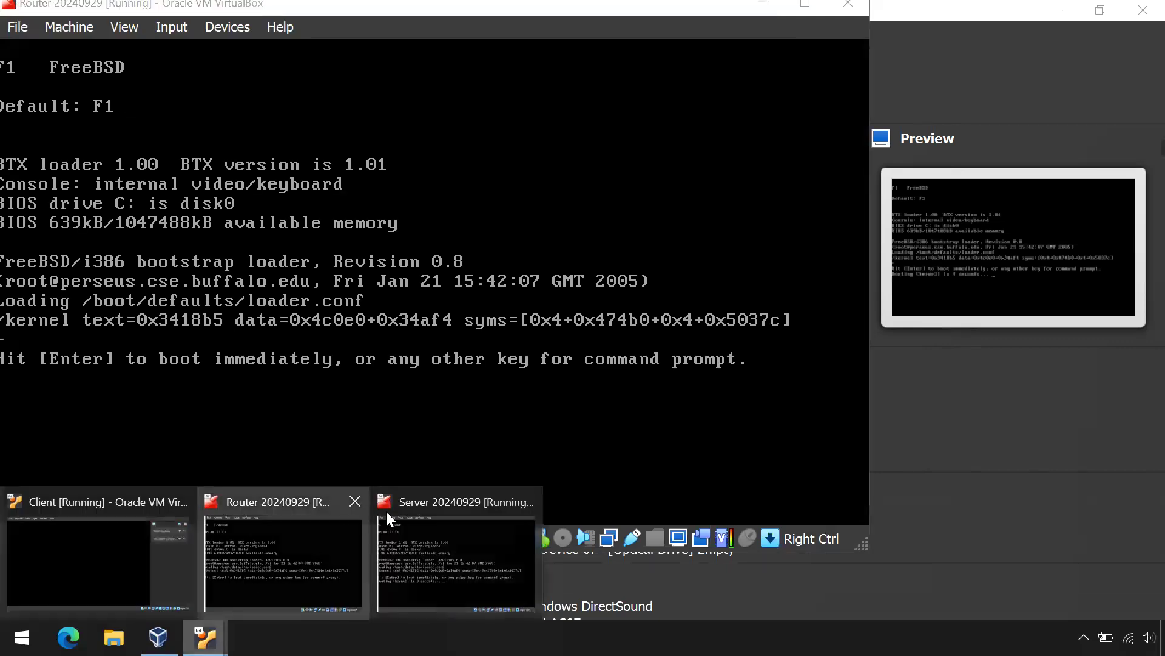
click(420, 502)
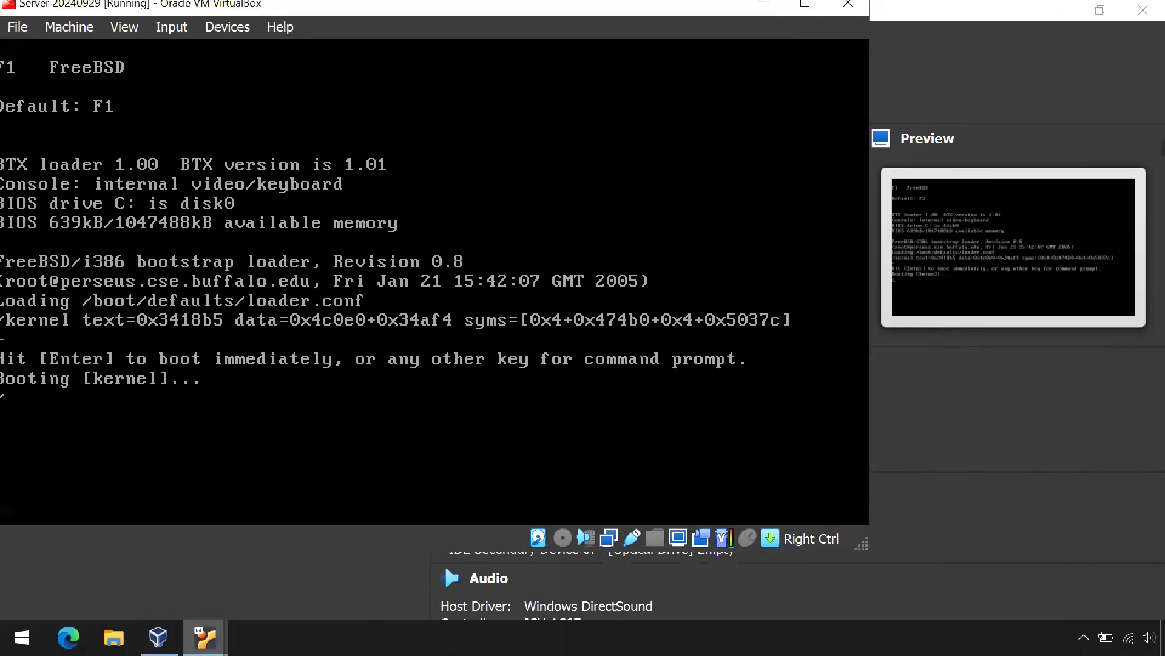
mouse_move(205, 638)
click(245, 497)
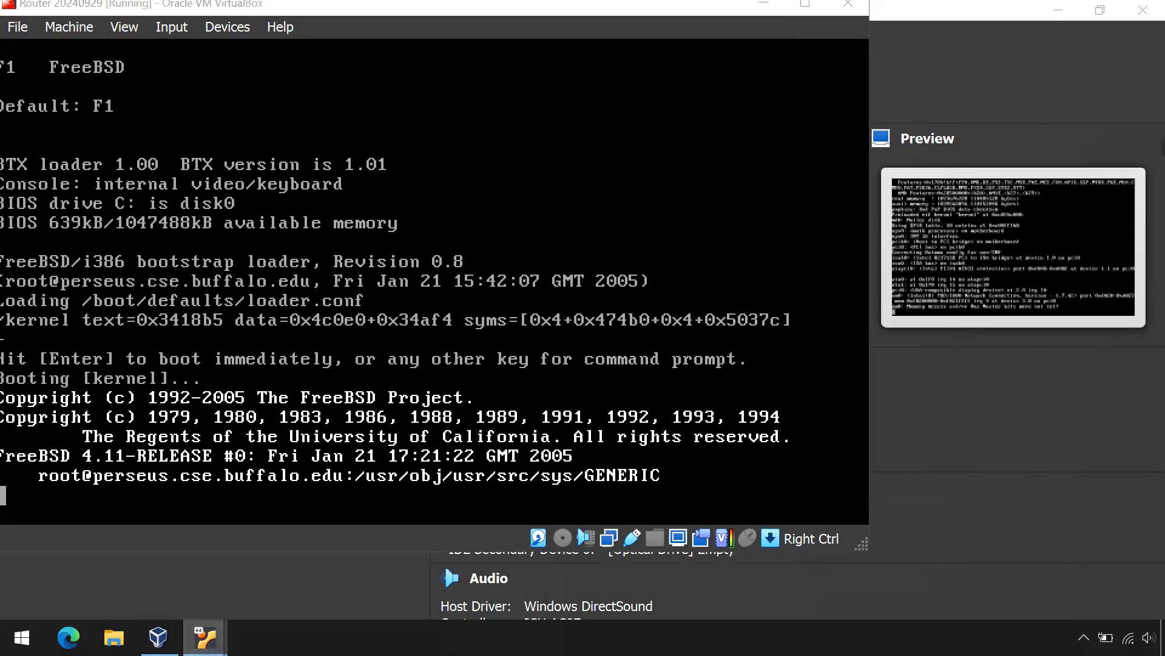
click(205, 637)
click(114, 518)
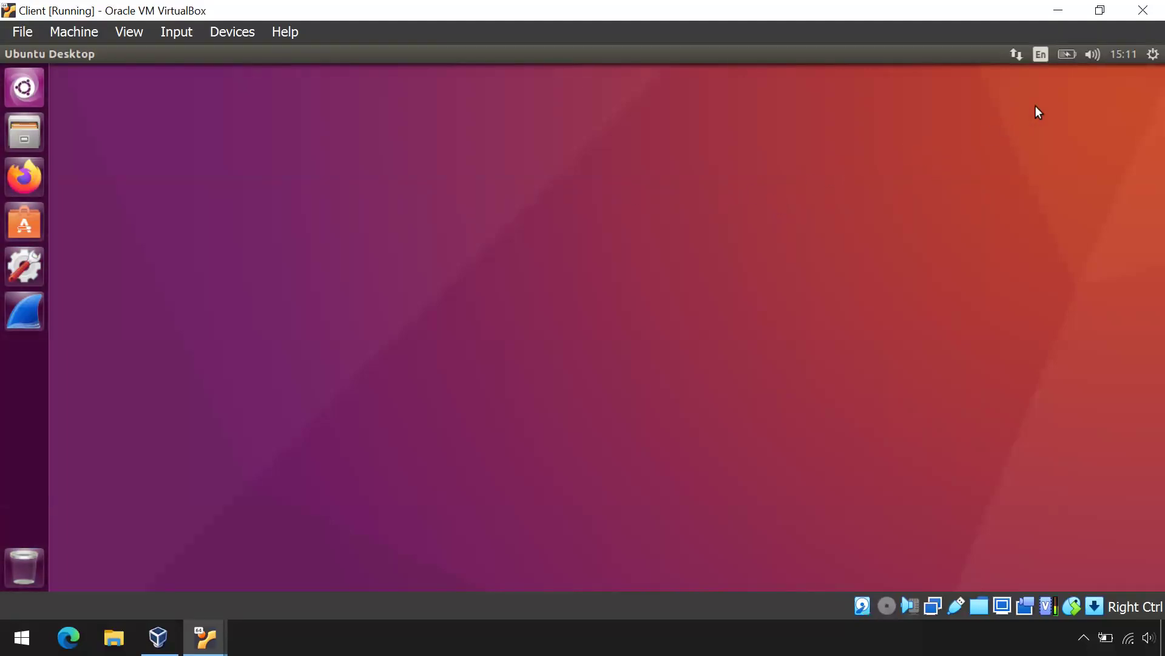
Step: Open Wired connection 1's IPv4 settings in Ubuntu's network connections editor
click(1013, 52)
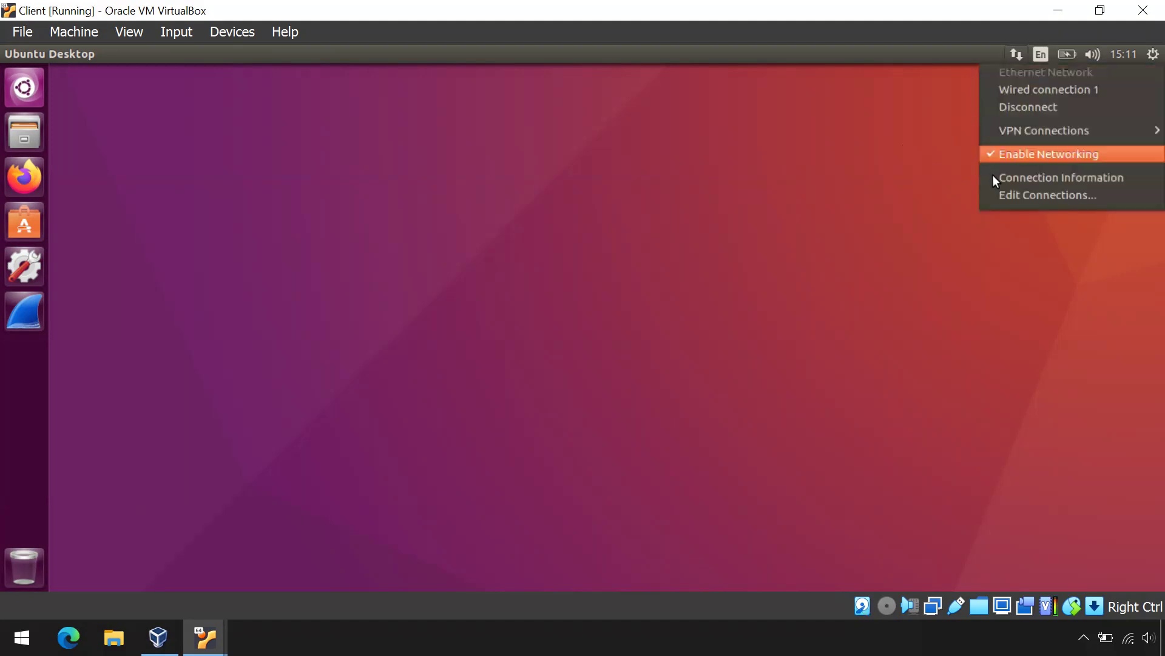
click(999, 194)
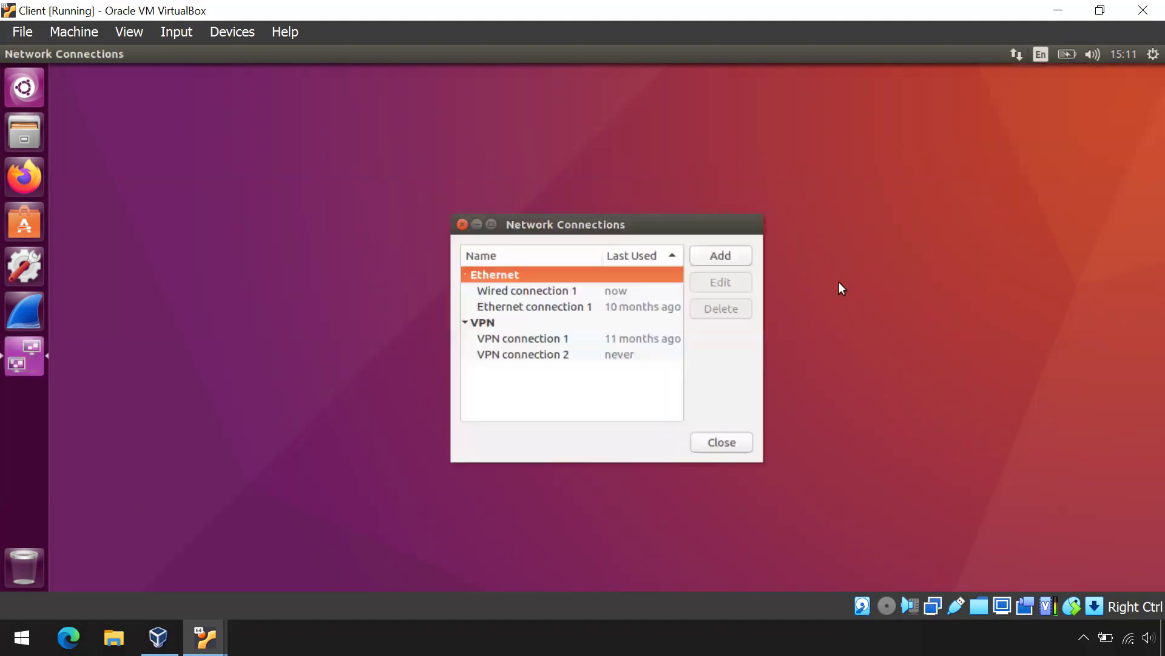
click(512, 292)
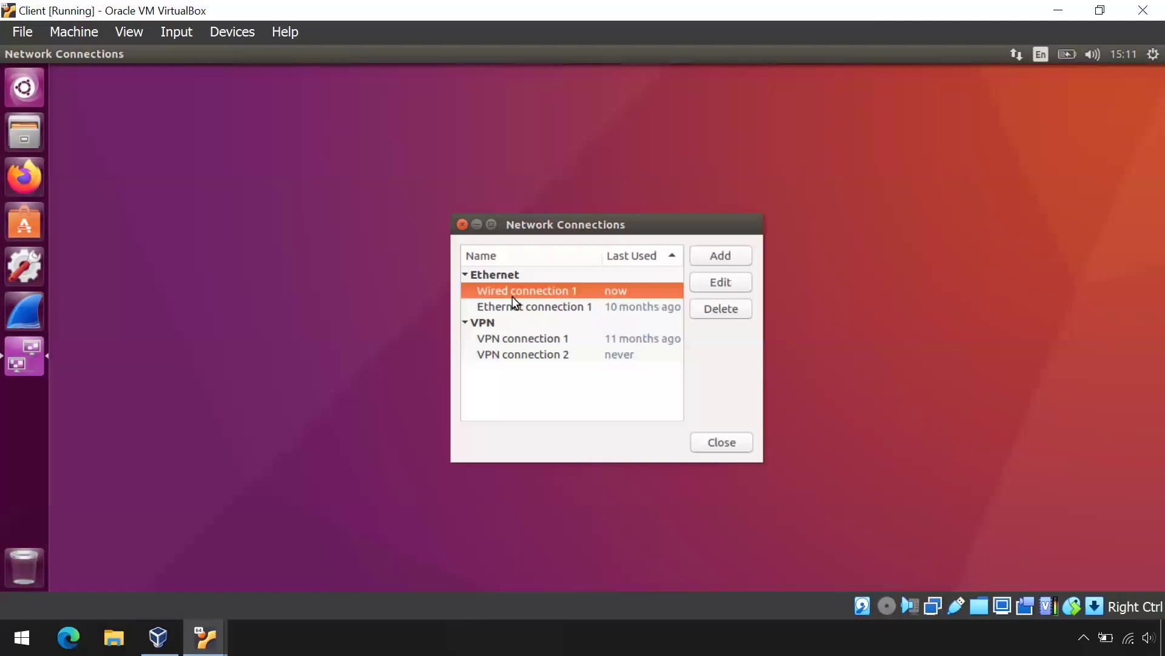
click(718, 279)
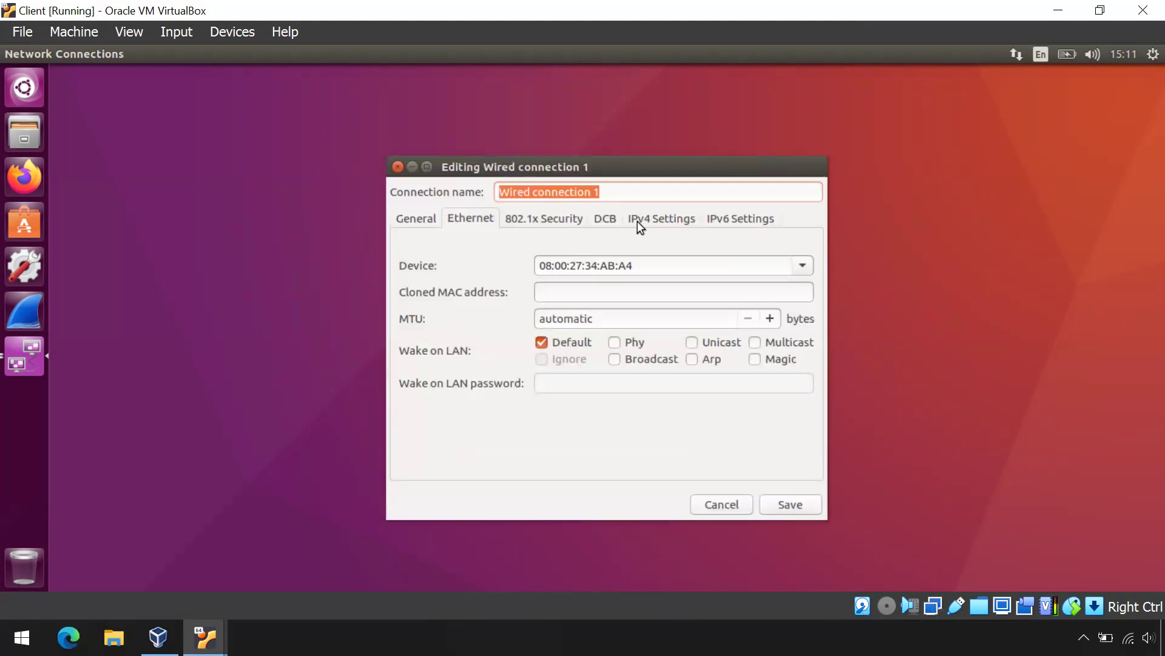
click(654, 227)
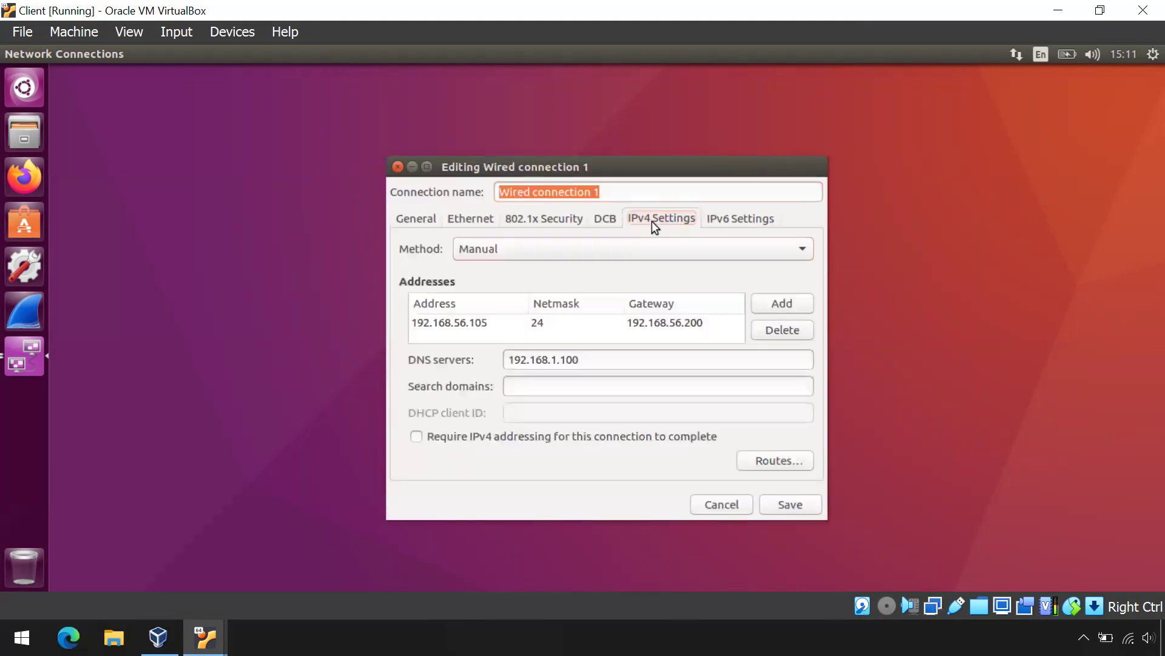
Step: Keep the IPv4 method on Manual and inspect the address 192.168.56.105/24
click(604, 256)
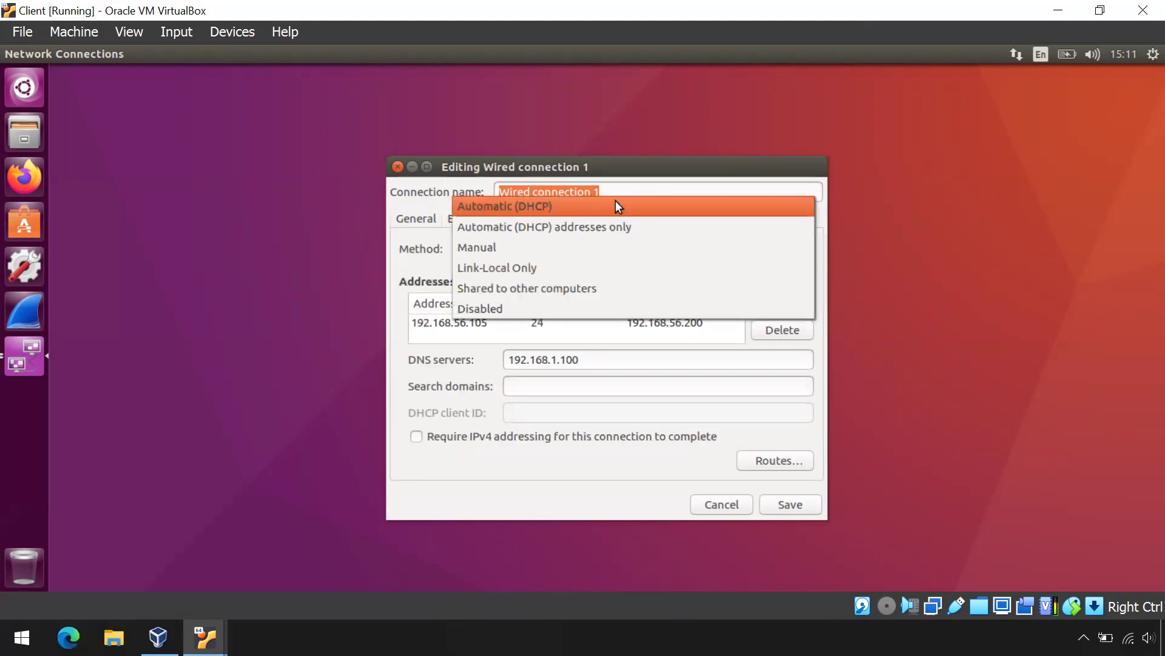
click(541, 252)
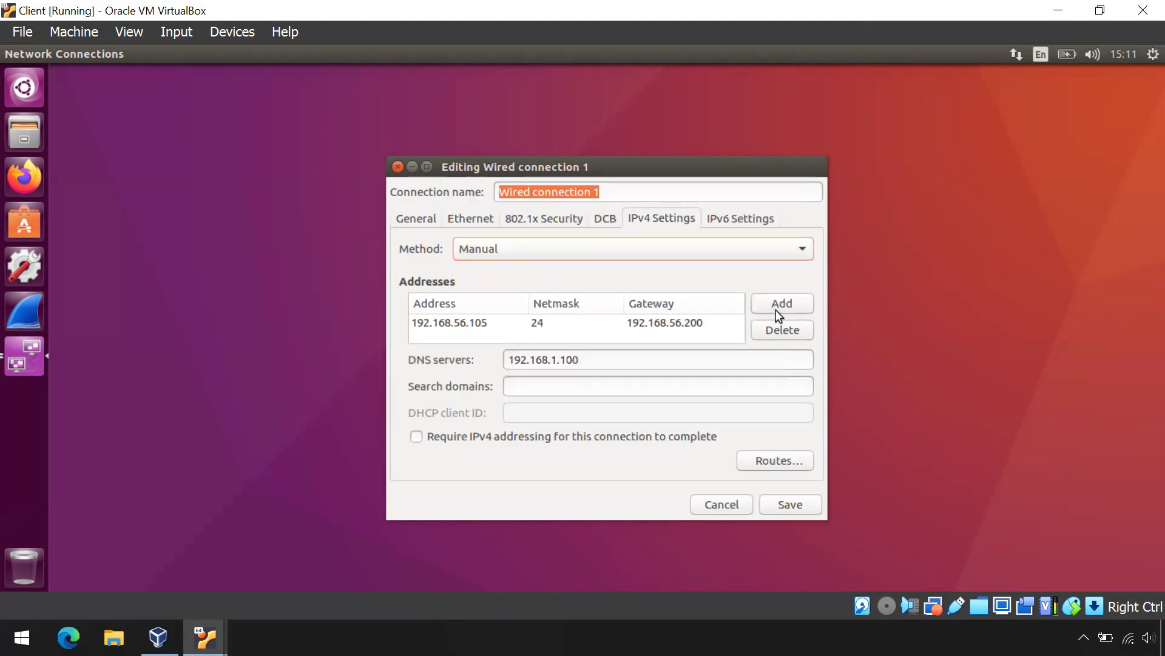
click(471, 327)
double_click(486, 322)
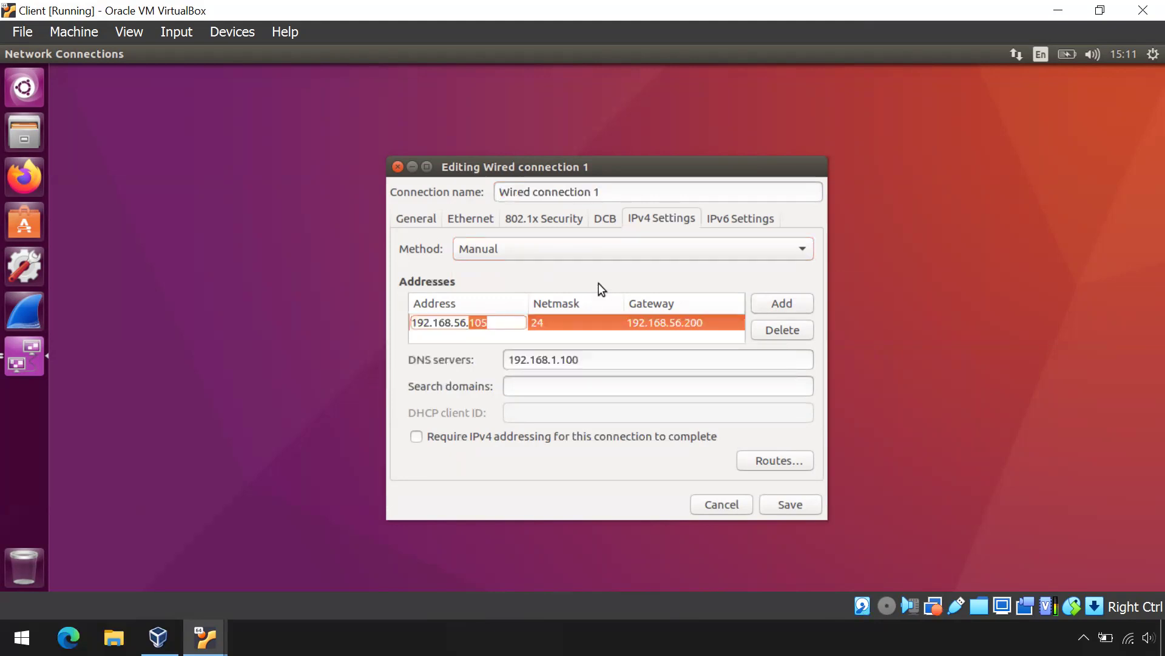
click(498, 325)
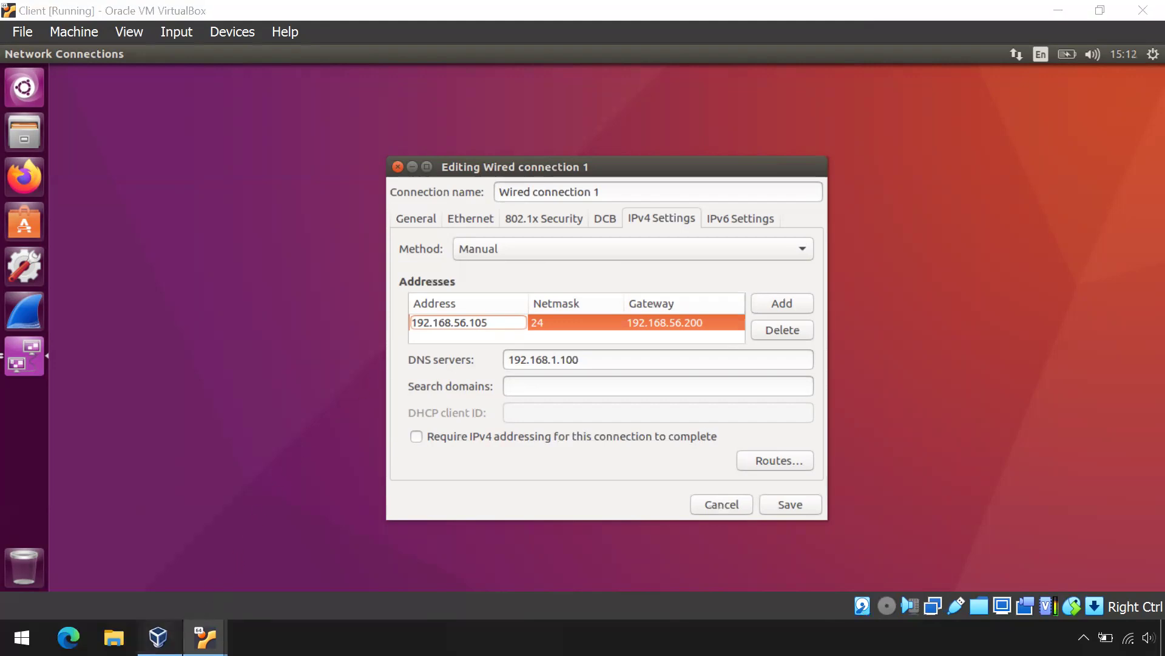
click(159, 635)
Step: Check the first host-only adapter's IPv4 and DHCP settings, then close VirtualBox Manager
click(23, 33)
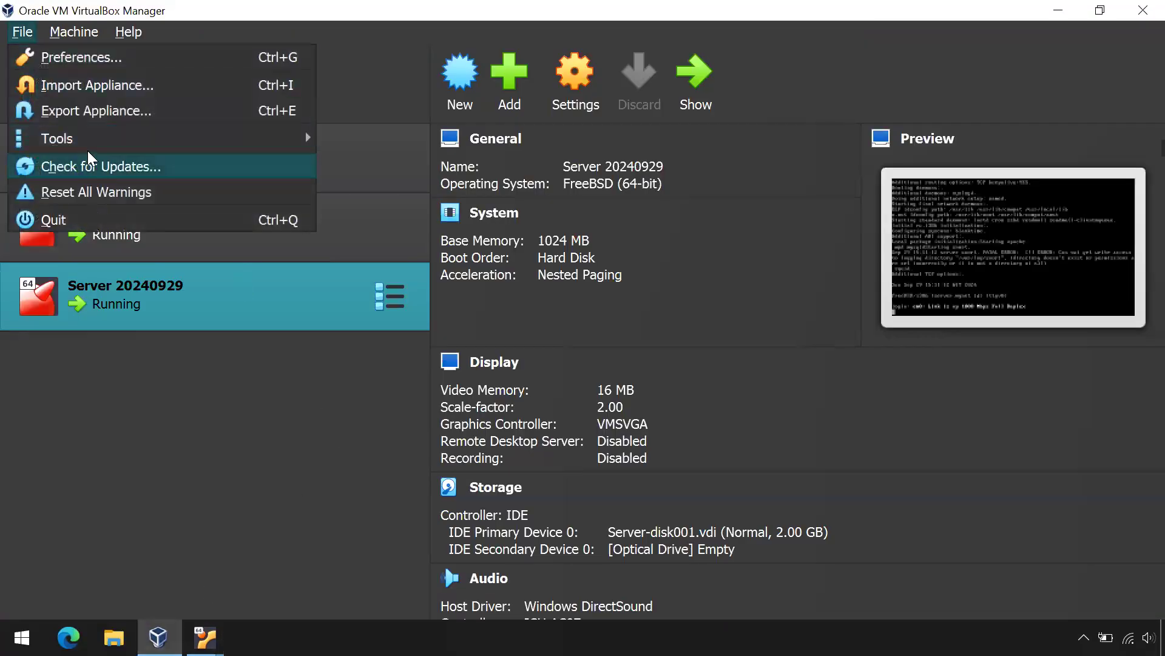
mouse_move(58, 138)
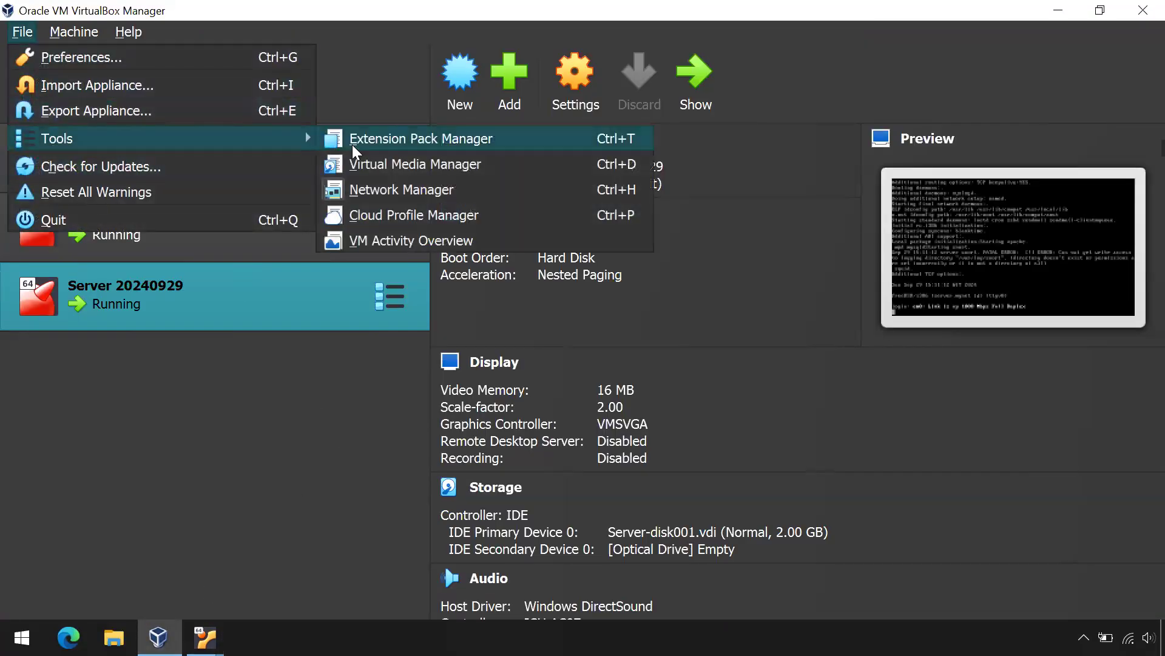
click(389, 188)
click(528, 197)
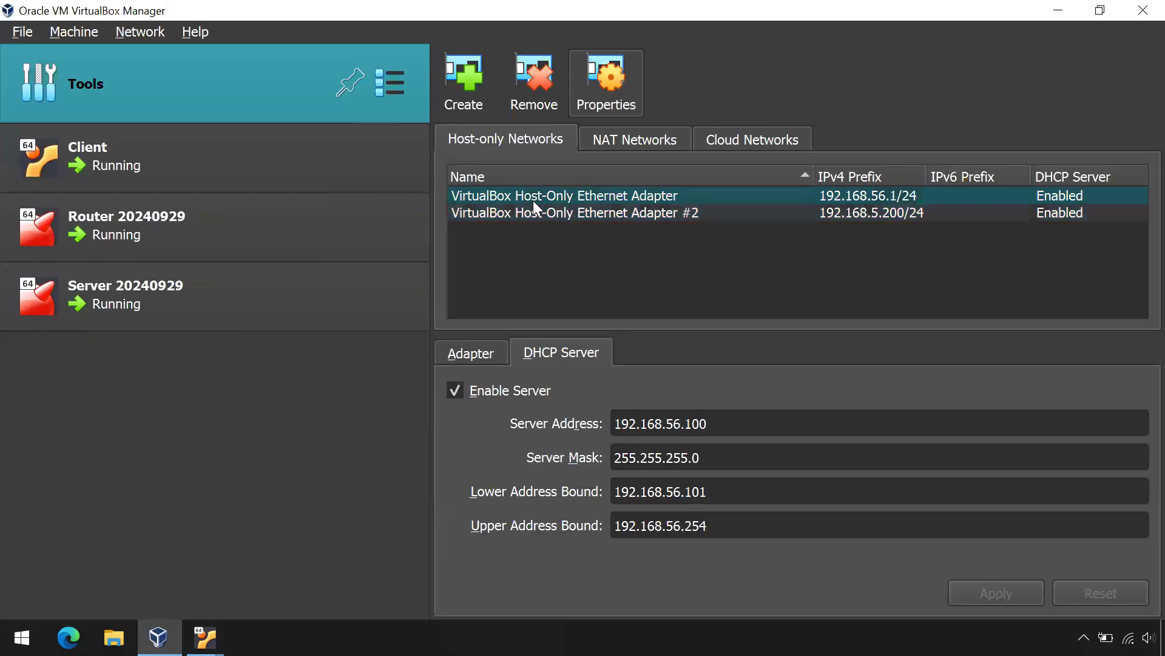
click(505, 360)
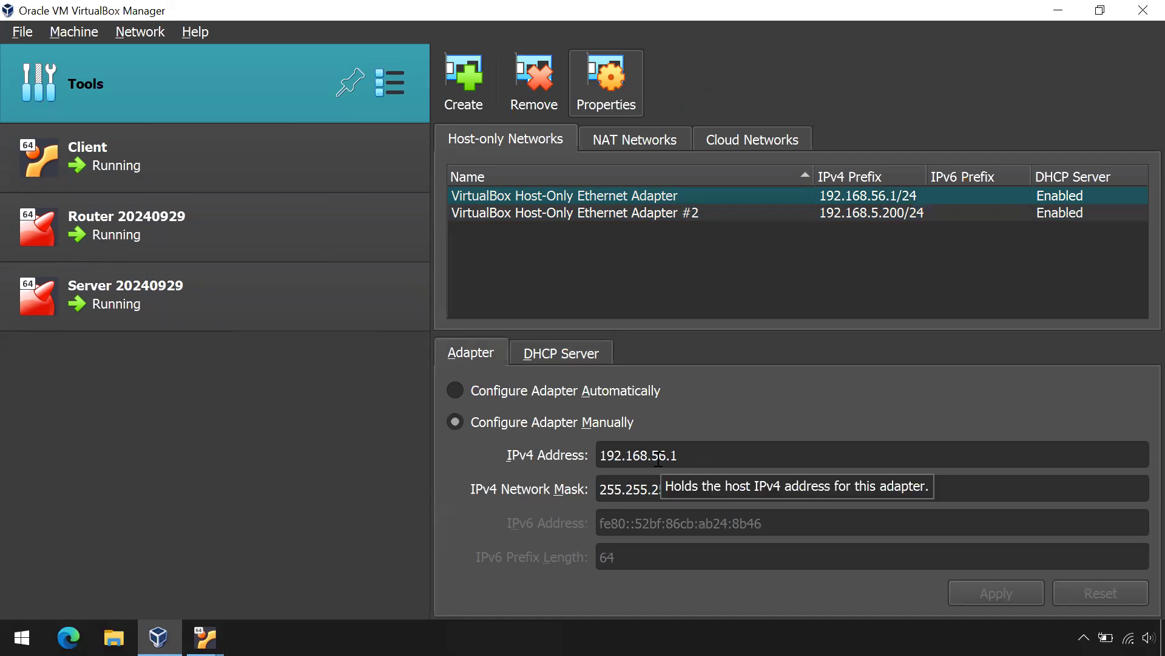
click(554, 348)
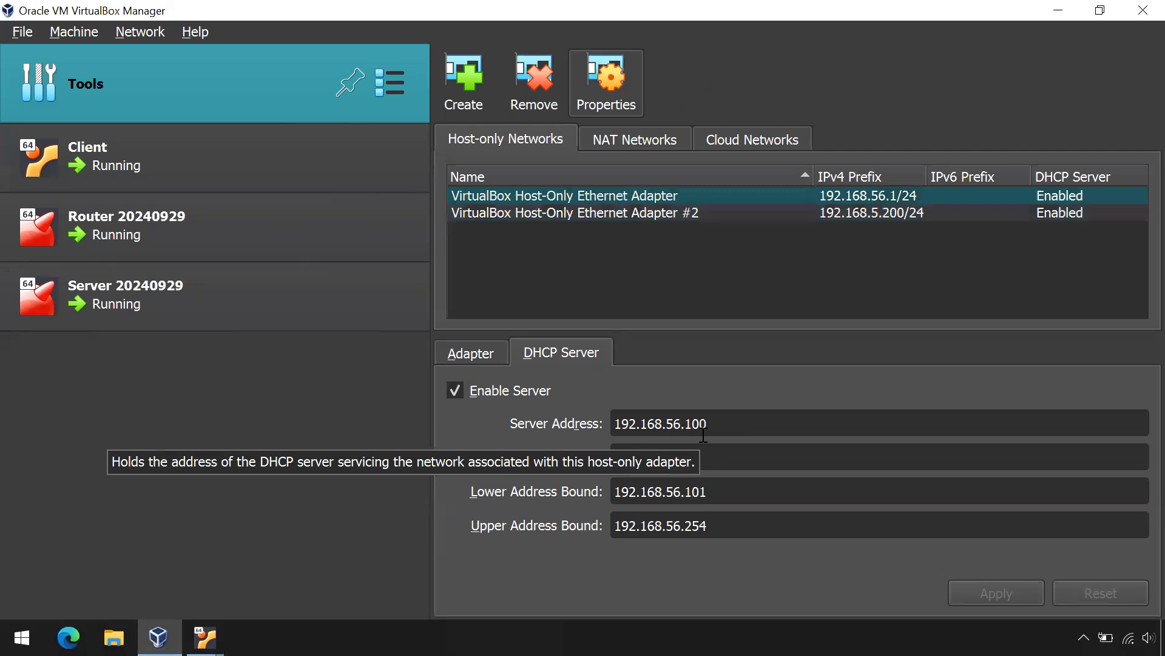
click(1141, 16)
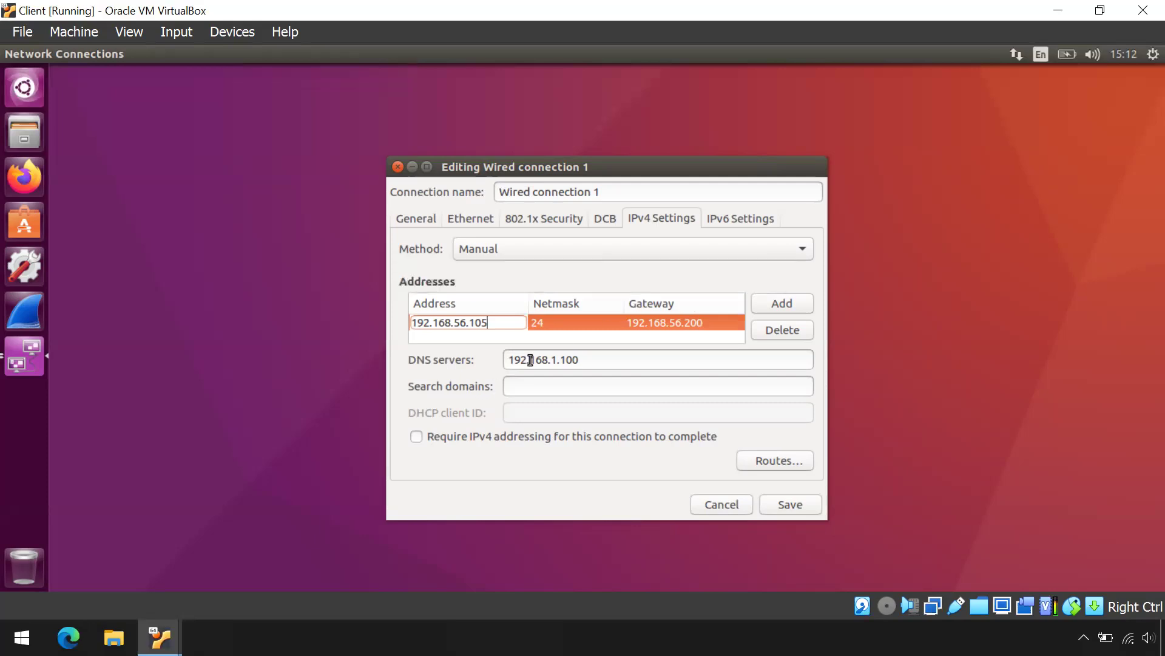
Step: Change Wired connection 1's DNS server from 192.168.1.100 to 192.168.5.100
click(557, 360)
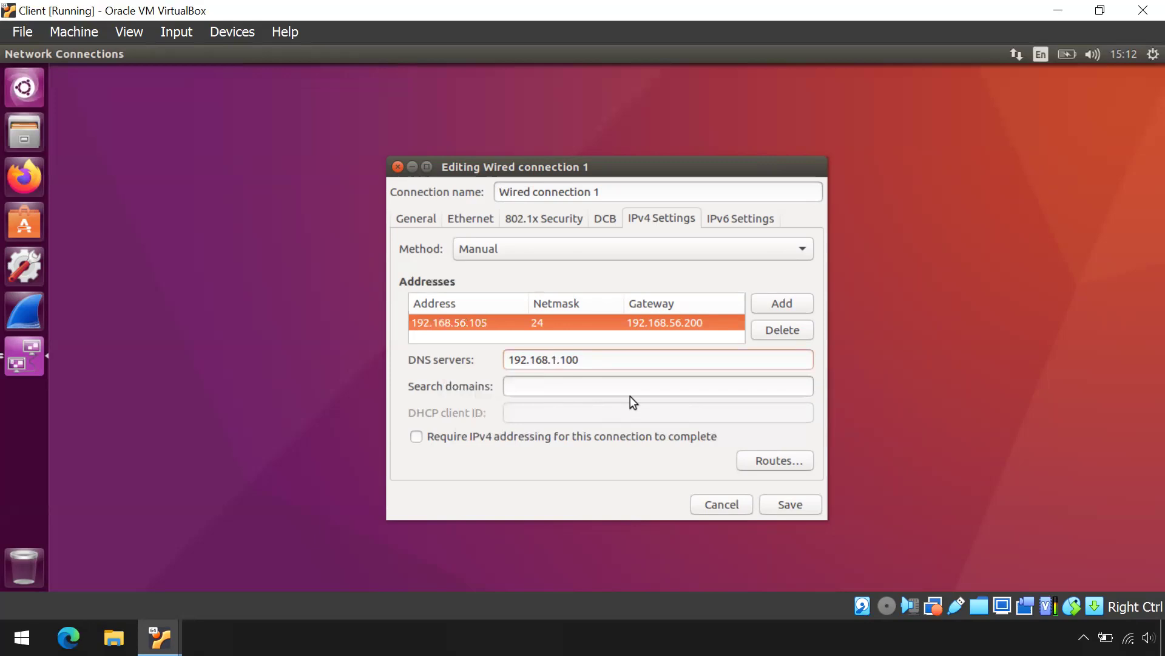
key(BackSpace)
text(5)
click(22, 637)
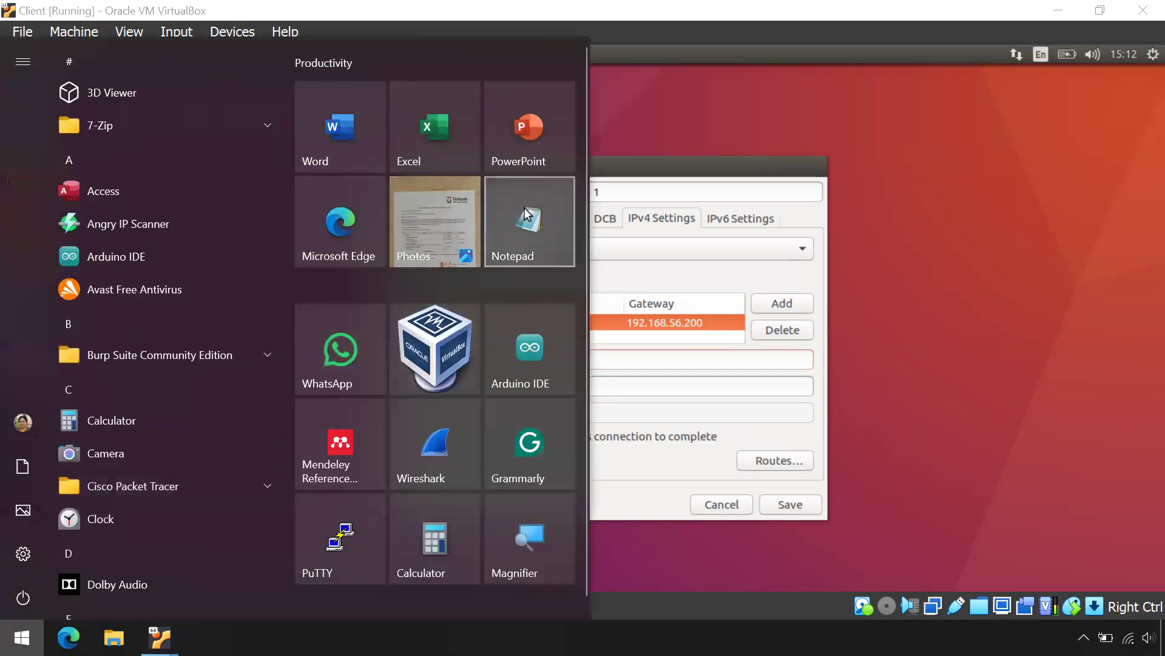
Step: In a new Notepad, sketch Client---Router with addresses 192.168.56.105 and 192.168.56.200 below
click(526, 209)
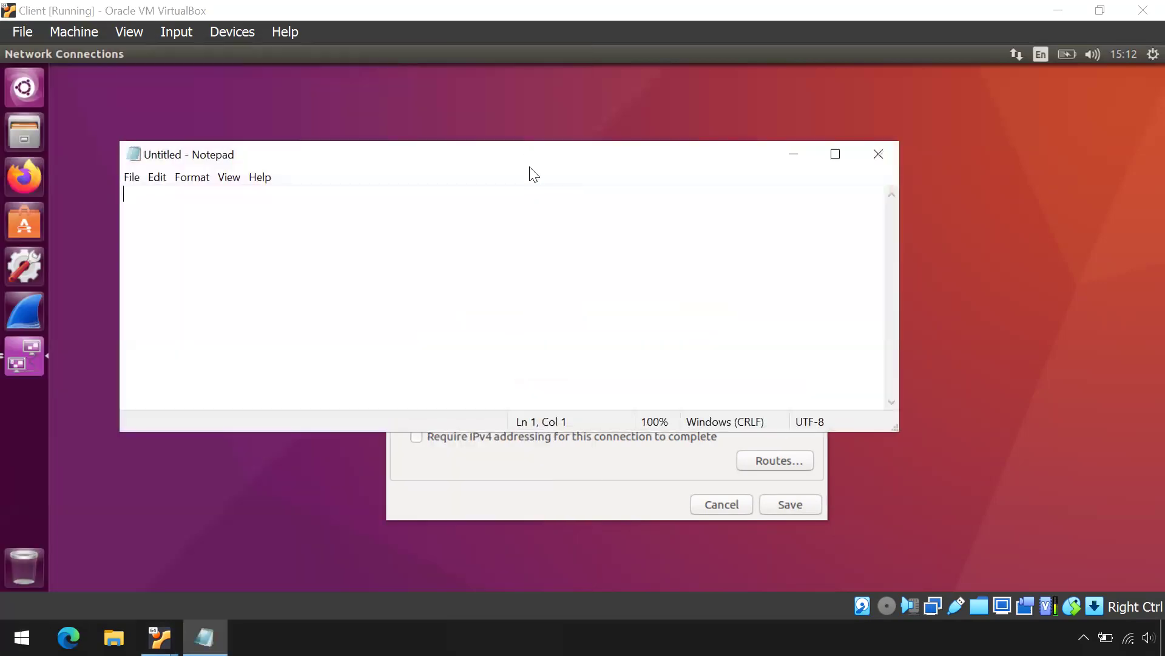
drag(529, 163, 613, 388)
text(Clie)
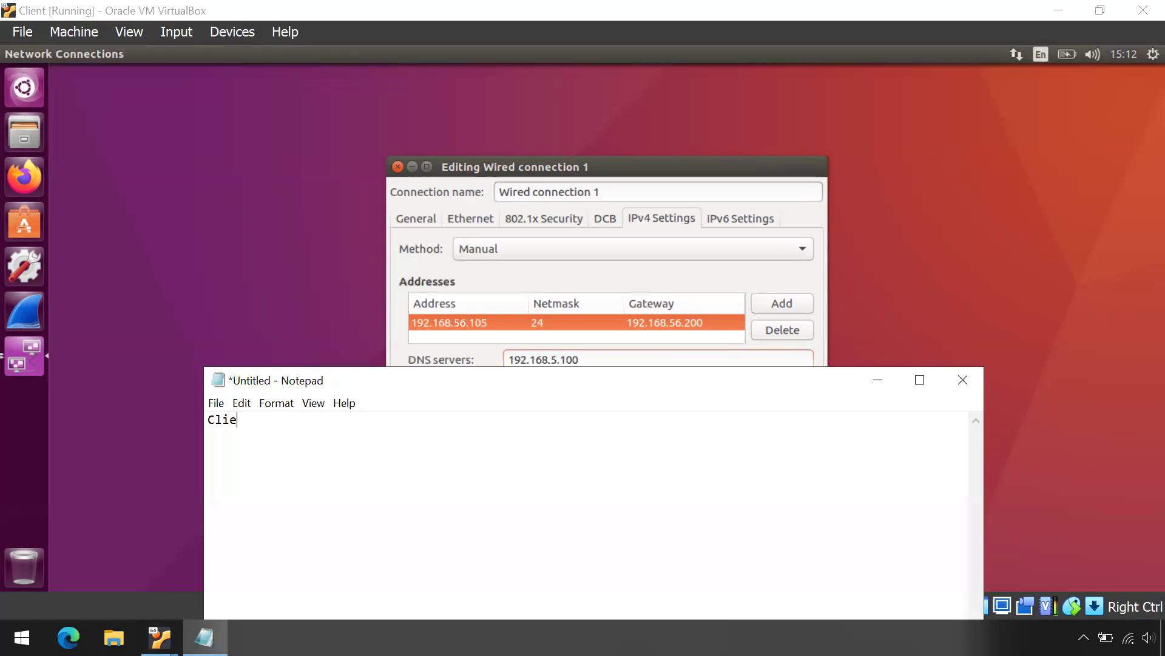
text(nt 192.168.56.105)
key(Up)
text(---------------)
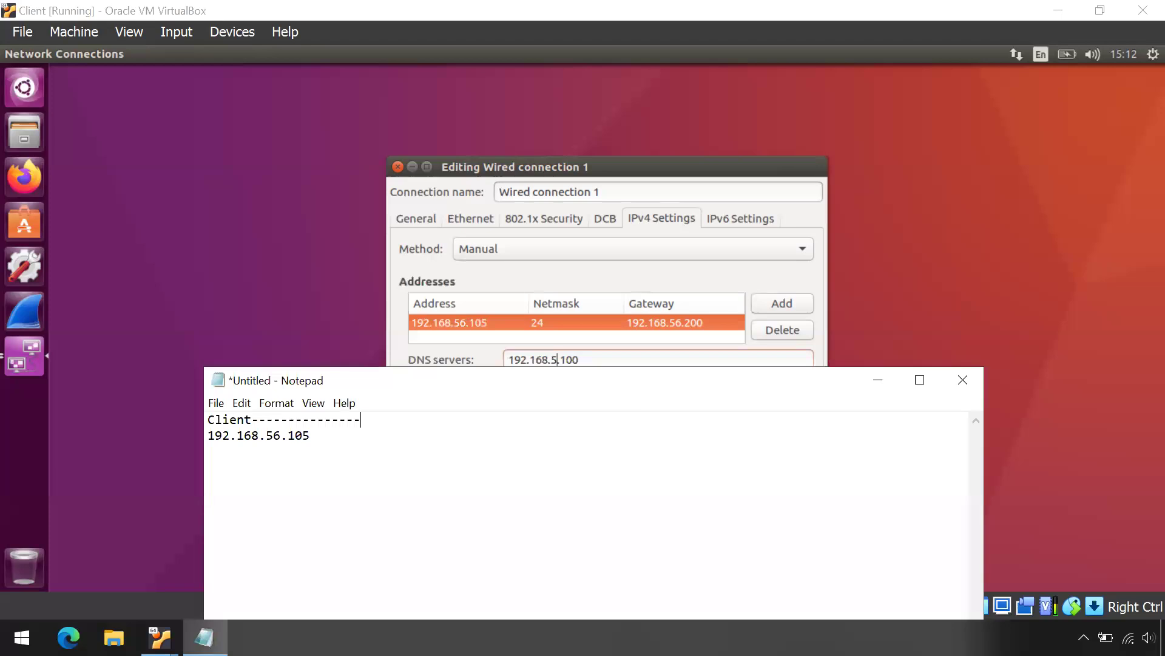
text(---------------------------Router)
click(469, 465)
text(-----------------------)
text(--)
text( 192.168)
text(.56.200)
Step: Extend the diagram to Server, adding addresses 192.168.5.1 and 192.168.5.100
key(Up)
key(Down)
key(BackSpace)
key(BackSpace)
key(BackSpace)
key(BackSpace)
key(BackSpace)
key(BackSpace)
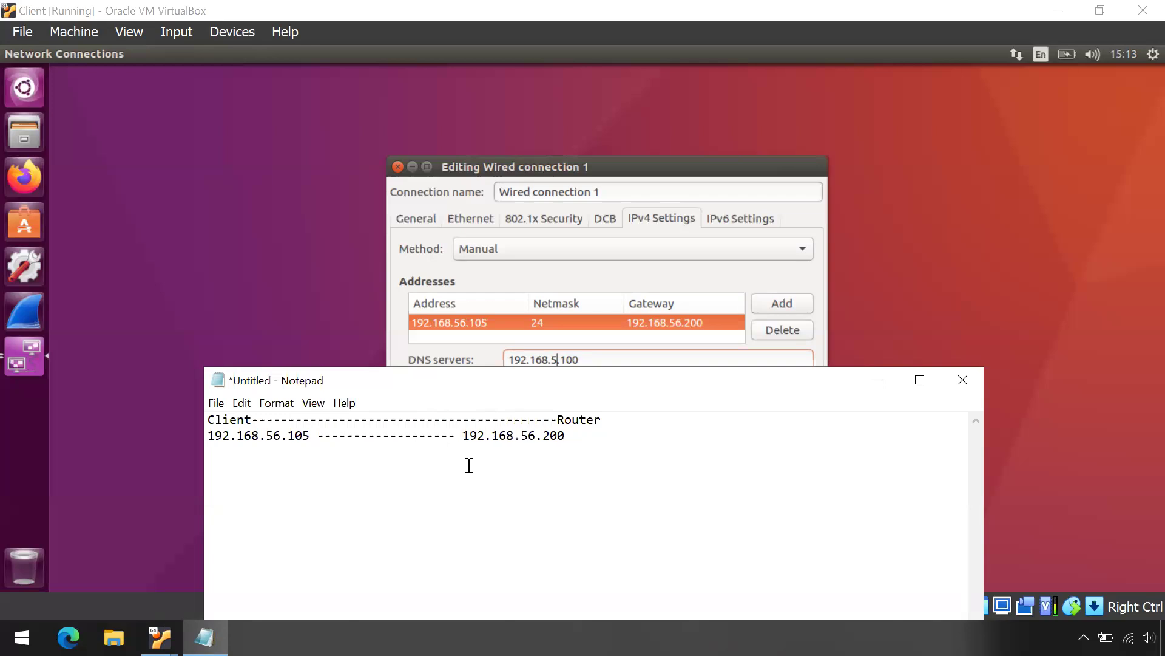
key(End)
text(192.168.5.1)
key(Up)
text(-----------------------------Se)
key(BackSpace)
text(erver)
key(Down)
text(-------------)
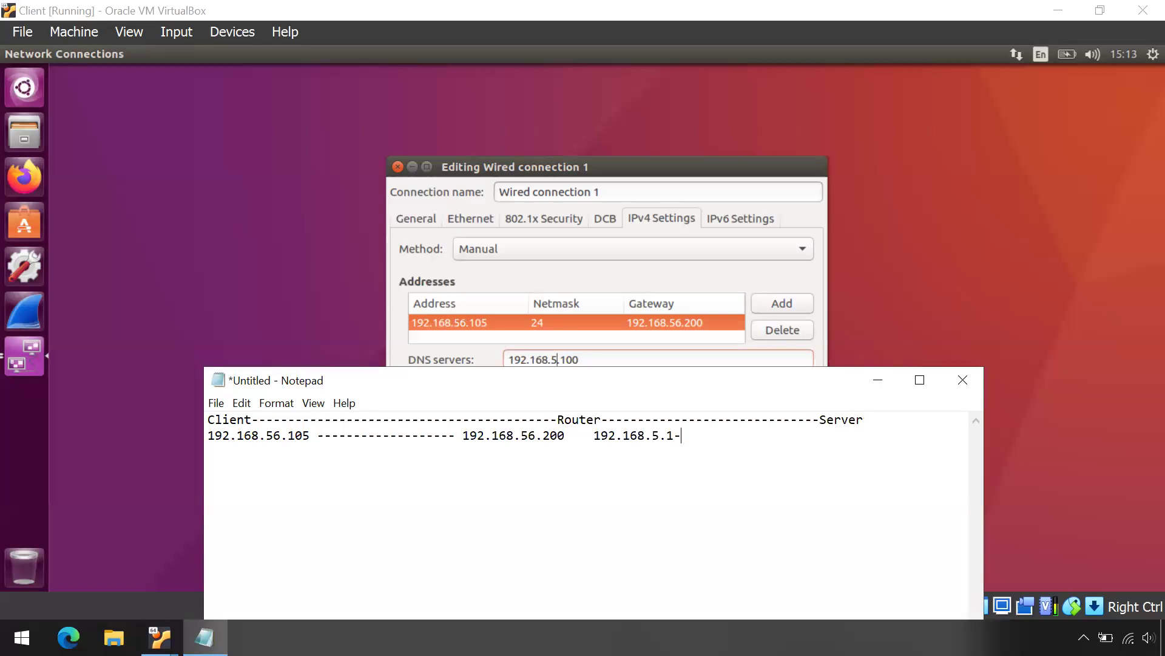
text(192.168.5.100)
Step: Save Wired connection 1, shut down the Client VM, and switch to the Router VM
click(673, 176)
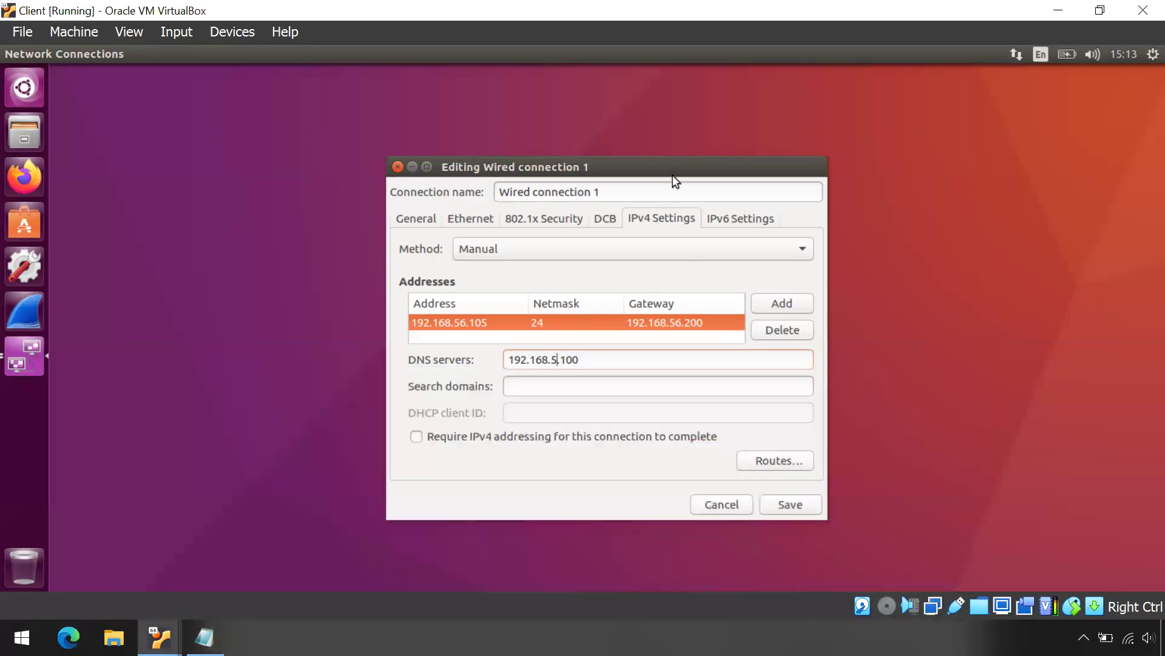
click(791, 507)
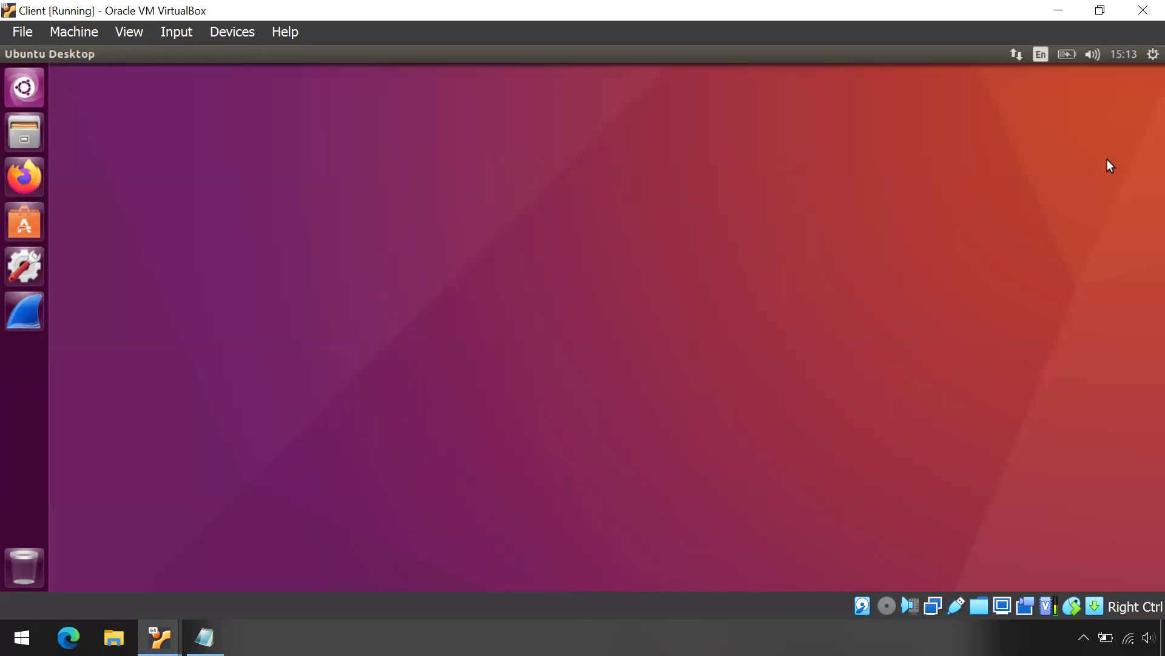
click(1153, 54)
click(1034, 261)
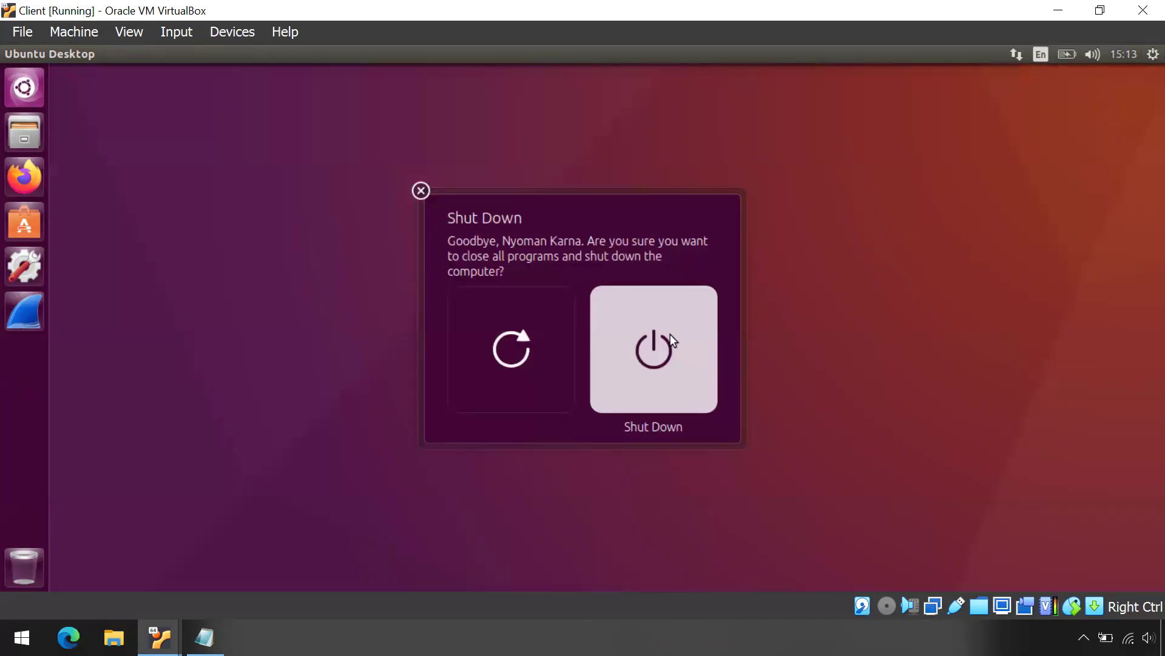
click(670, 334)
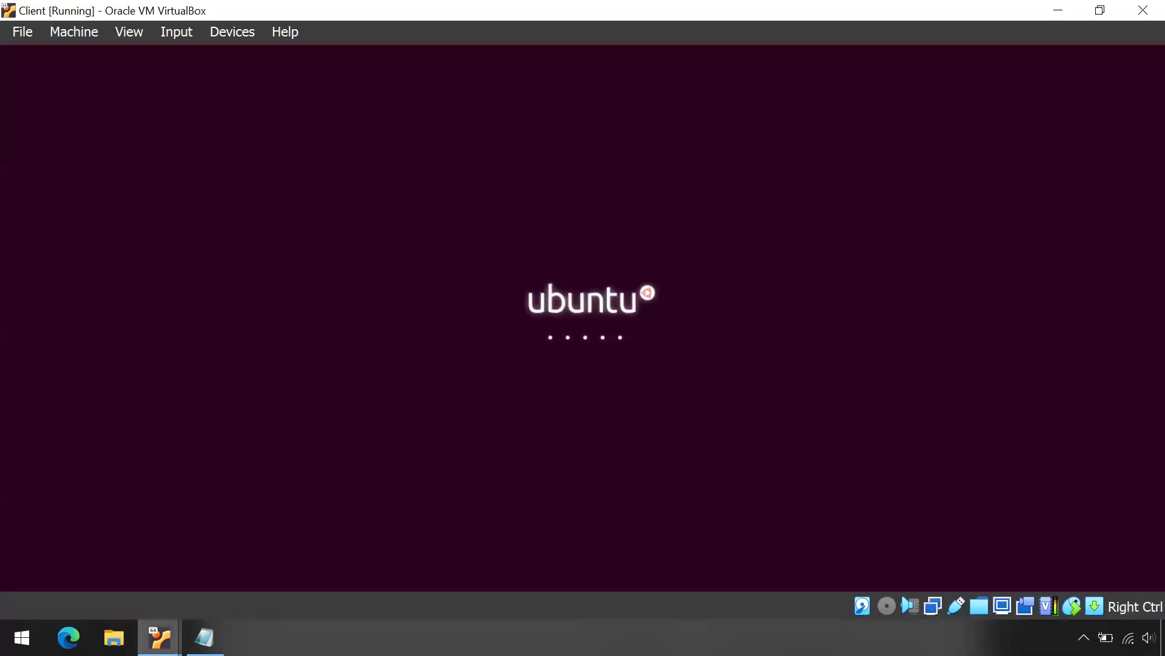
click(160, 637)
click(257, 504)
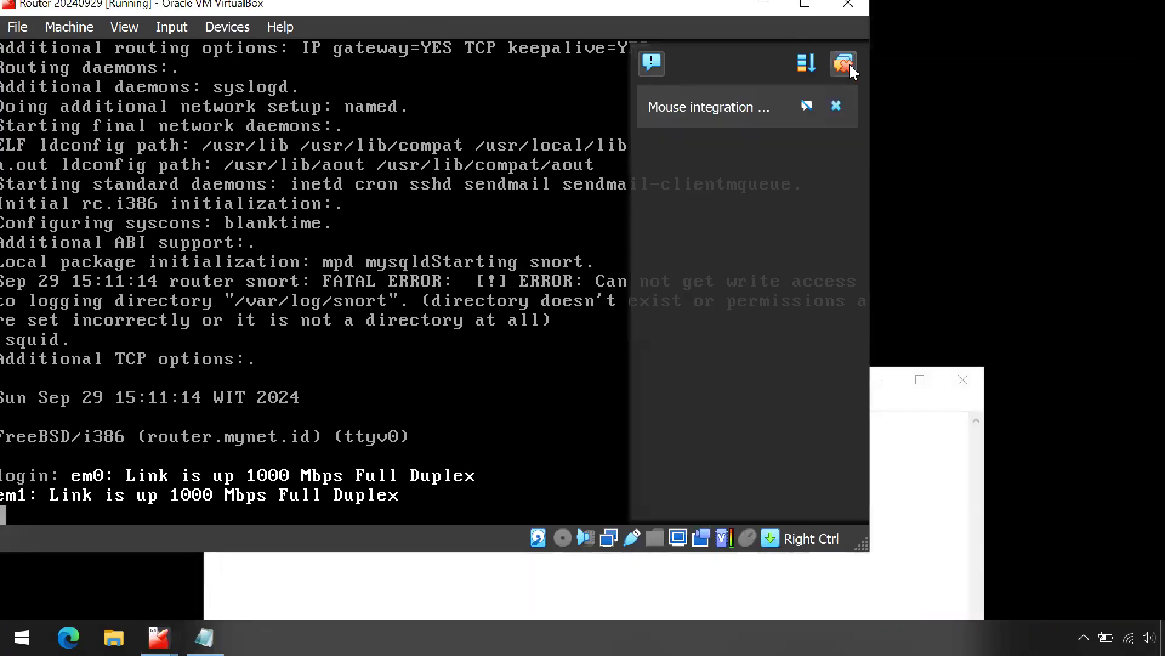
Step: Log in to the Router's FreeBSD console as root
click(847, 64)
drag(398, 5, 557, 28)
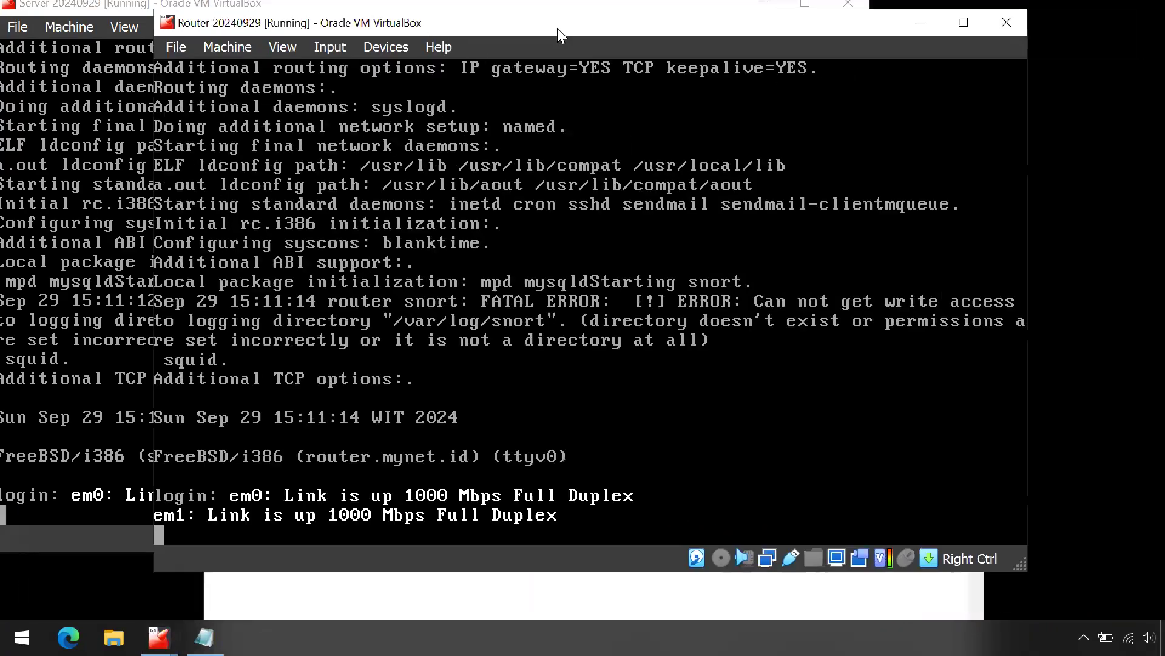
key(Return)
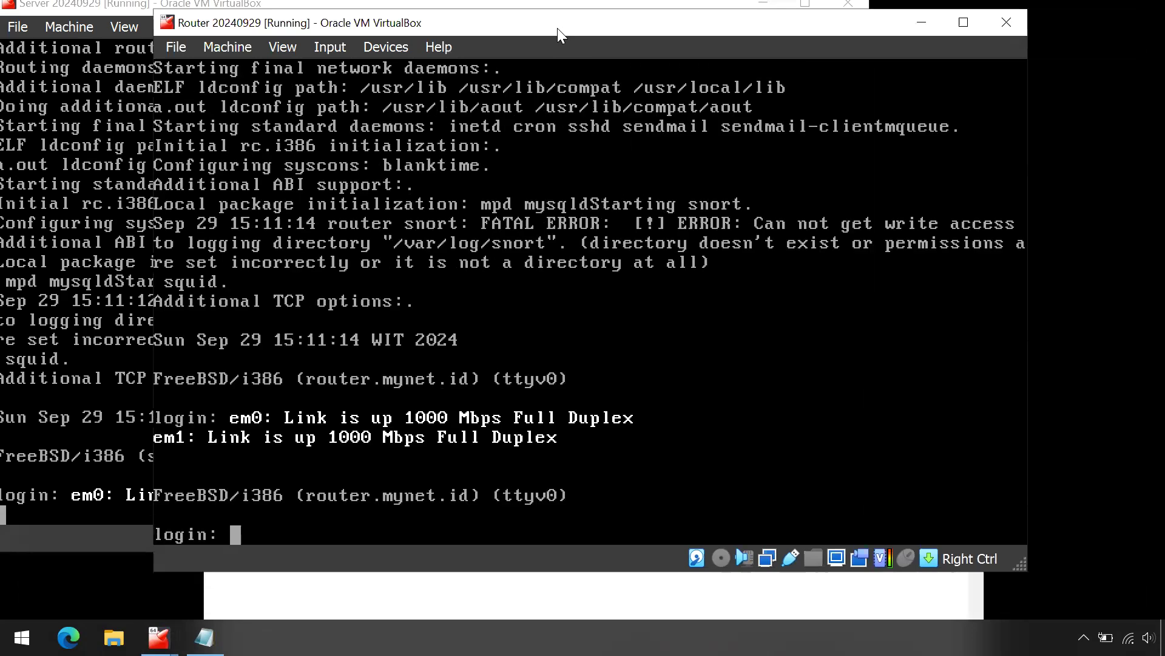
click(760, 4)
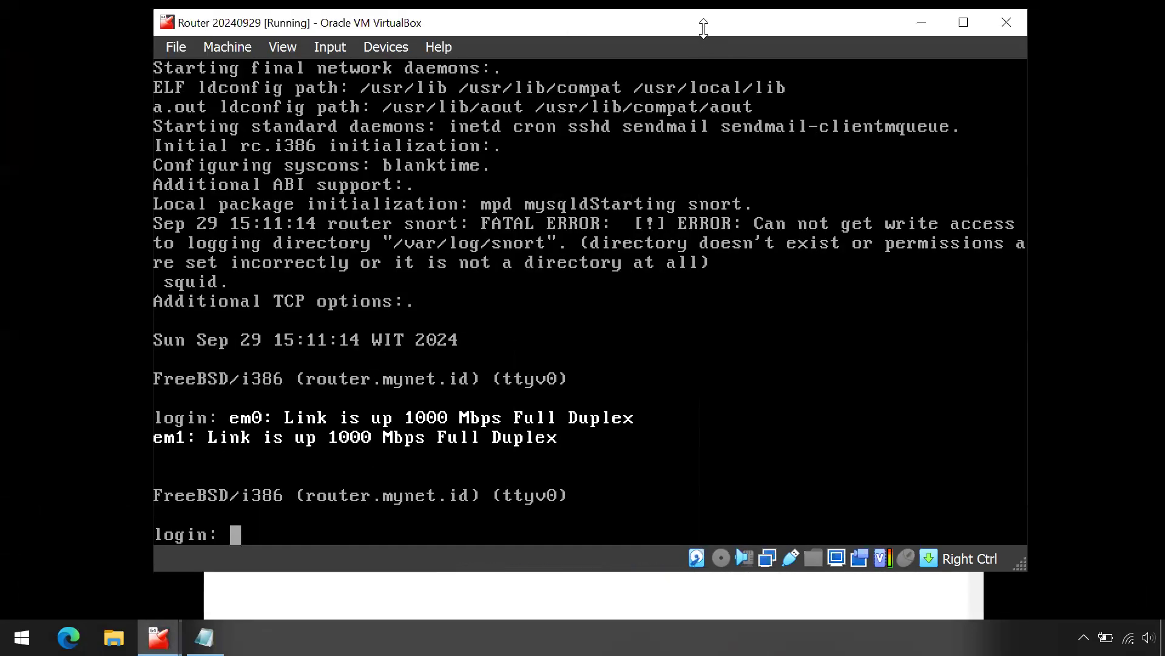
text(root)
key(Return)
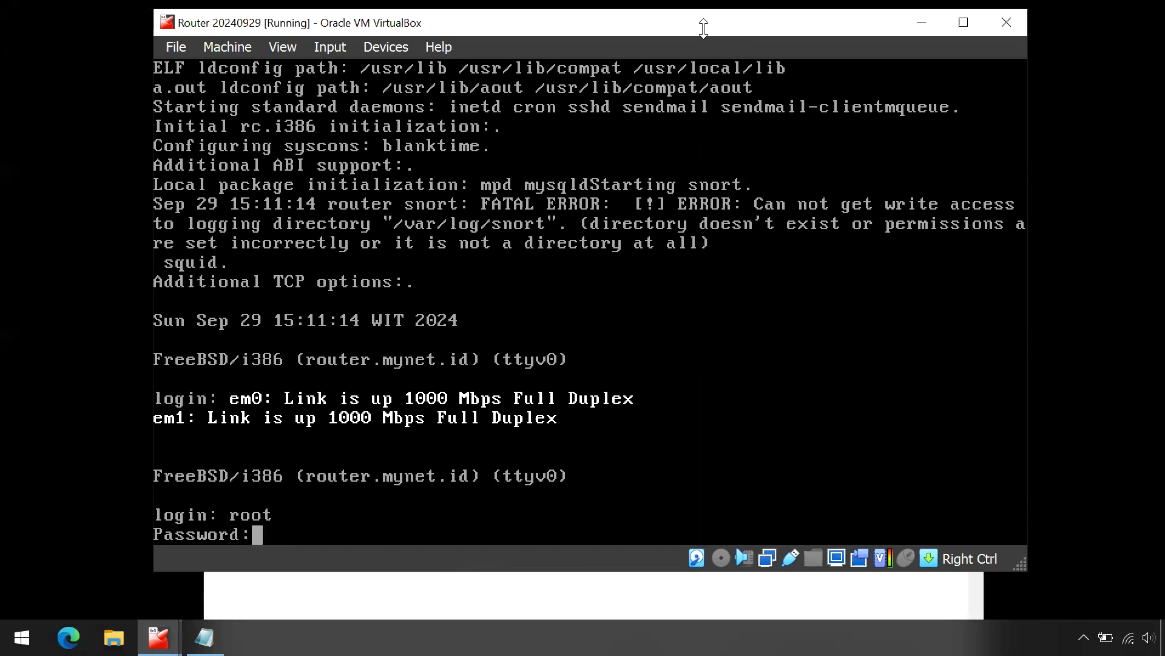
key(Return)
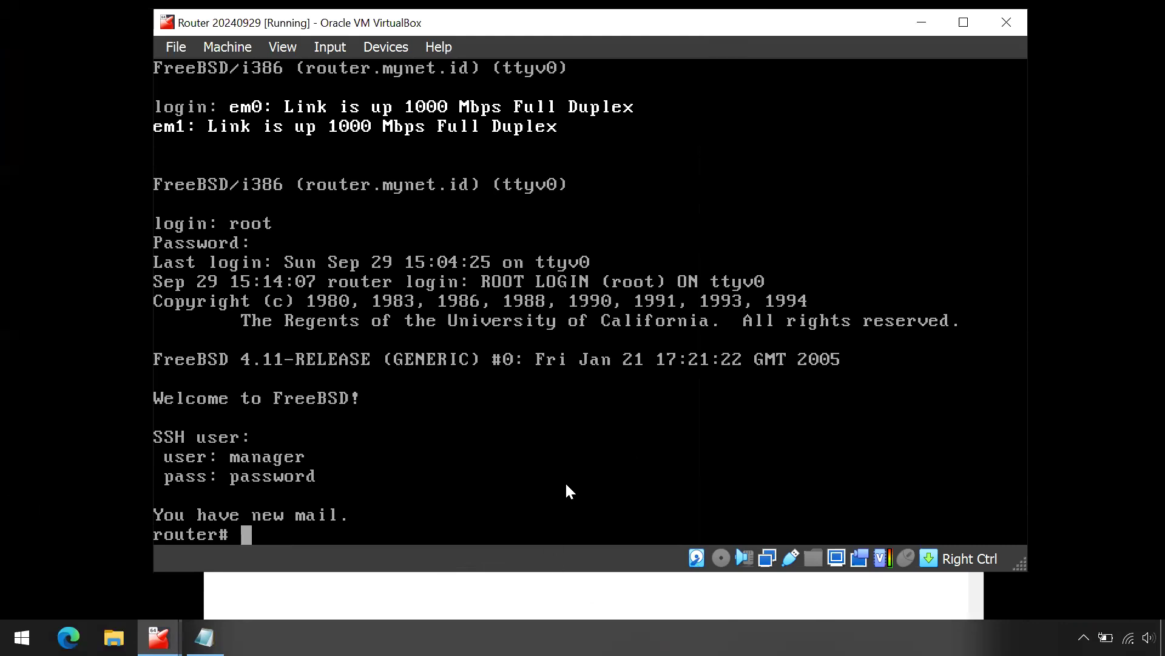
Step: Move the Notepad diagram lower and bring the Router console in front of it
click(565, 592)
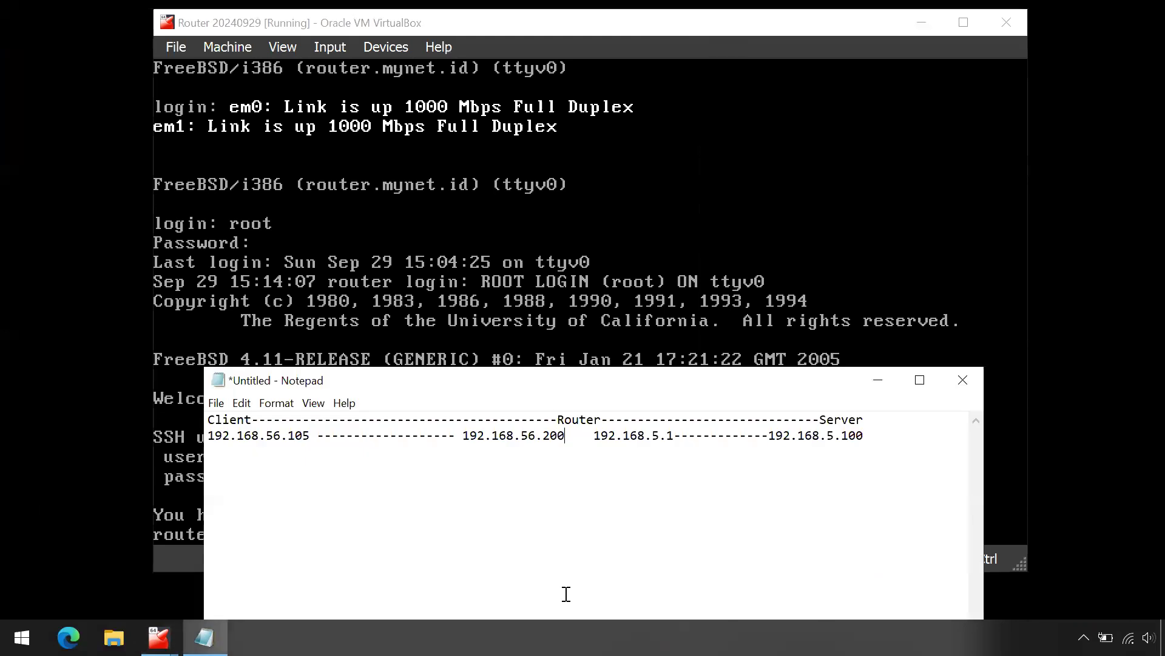
drag(616, 377, 617, 553)
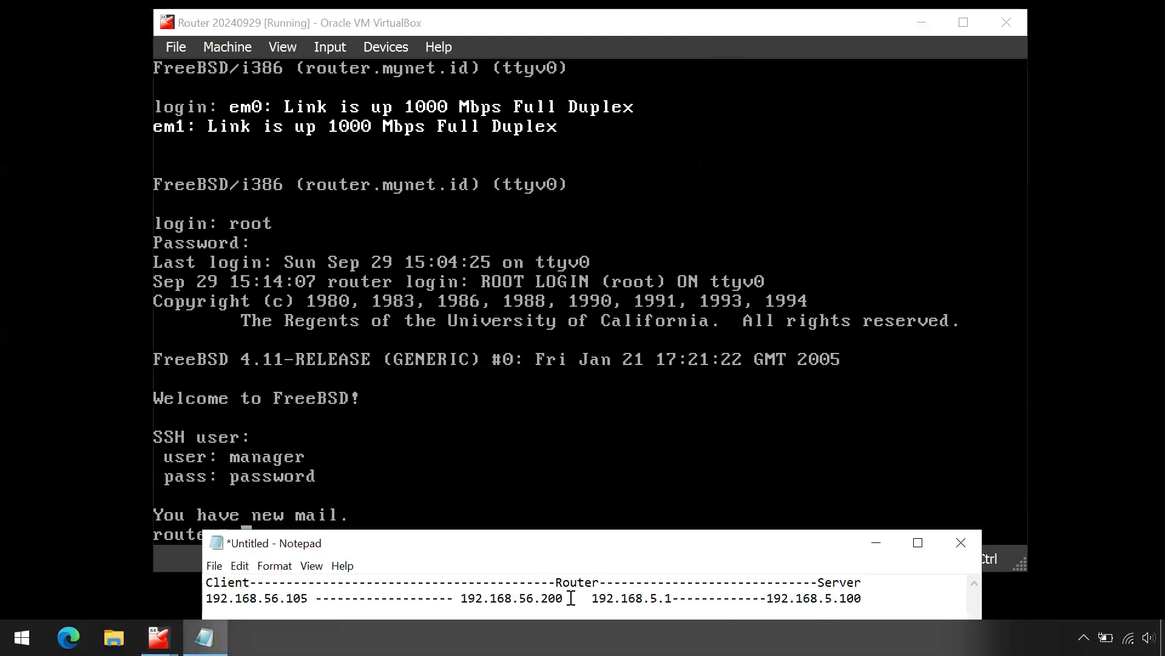
click(581, 28)
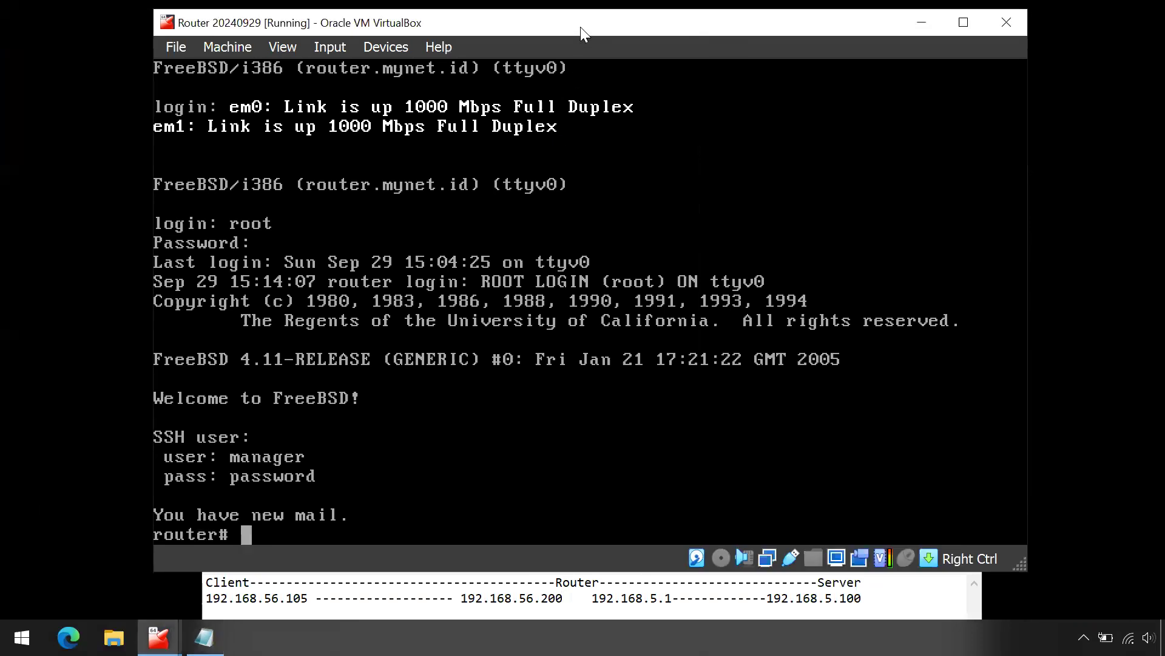
Step: Run ifconfig to confirm em0 192.168.56.200 and em1 192.168.5.1, then type 'edit /etc/rc.conf'
text(ifconfig)
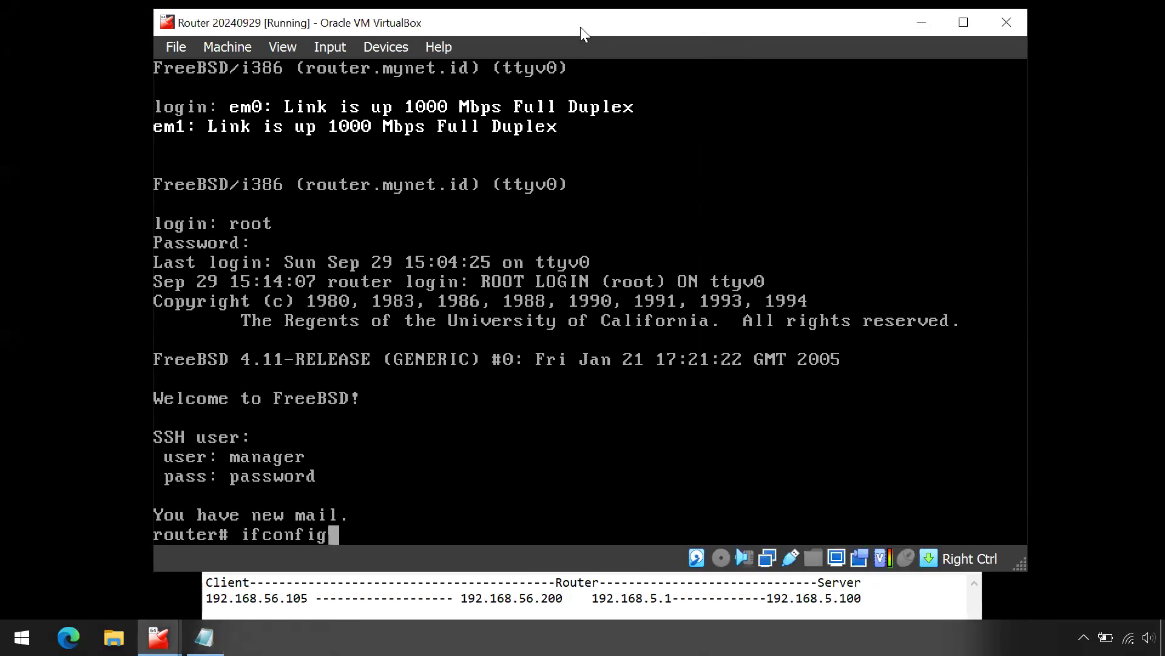
key(Return)
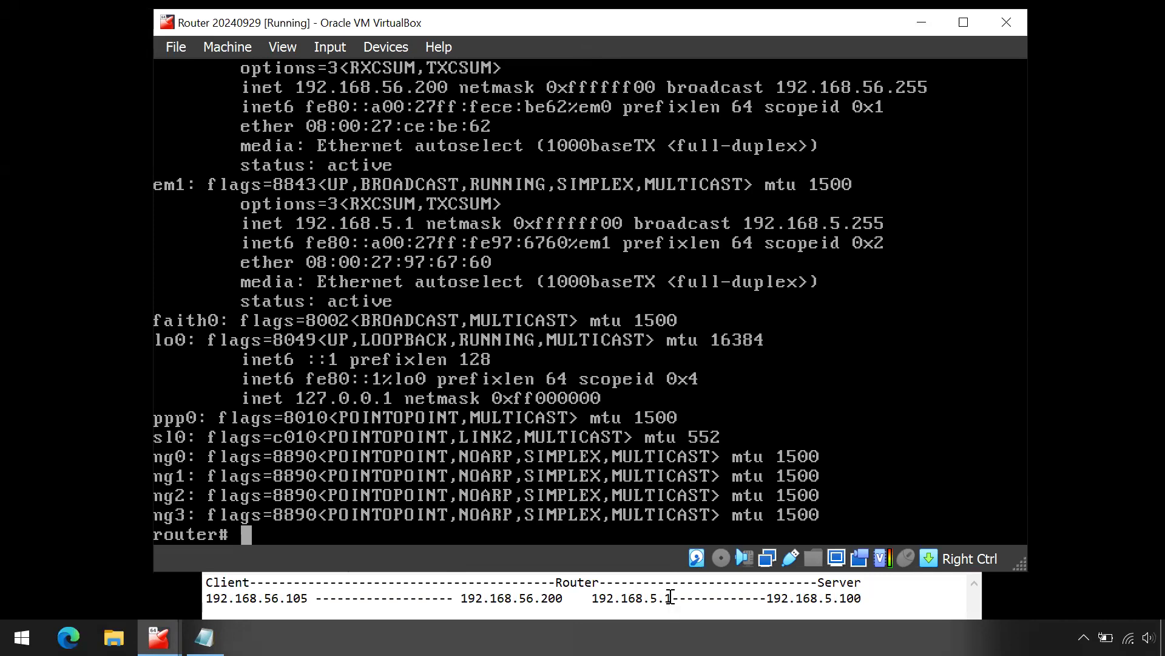
text(edit /etc/rc.conf)
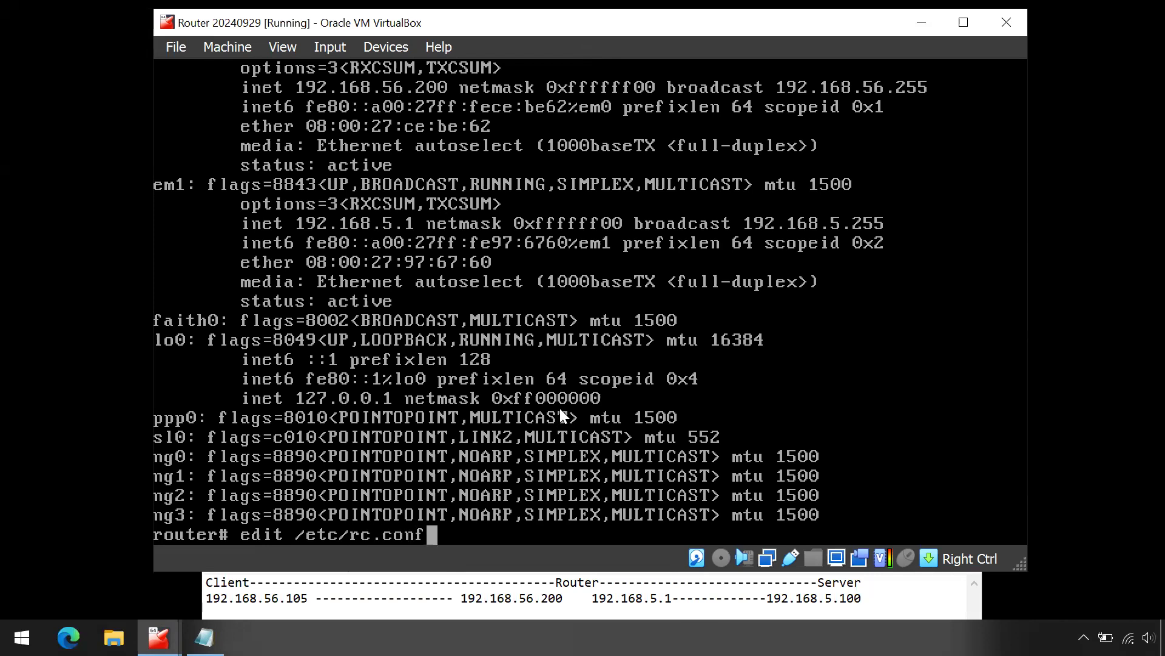
Step: In the Router's rc.conf, retype the subnet digit so ifconfig_em1 stays 192.168.5.1
key(Return)
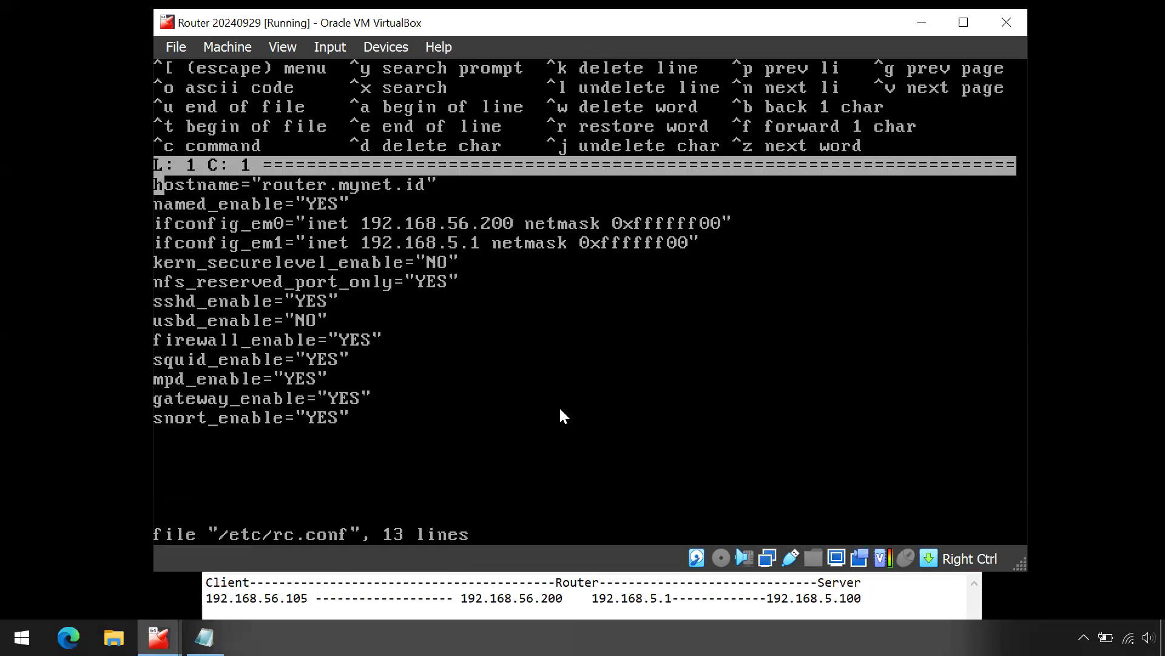
key(Down)
key(Down)
key(Right)
key(Right)
key(Right)
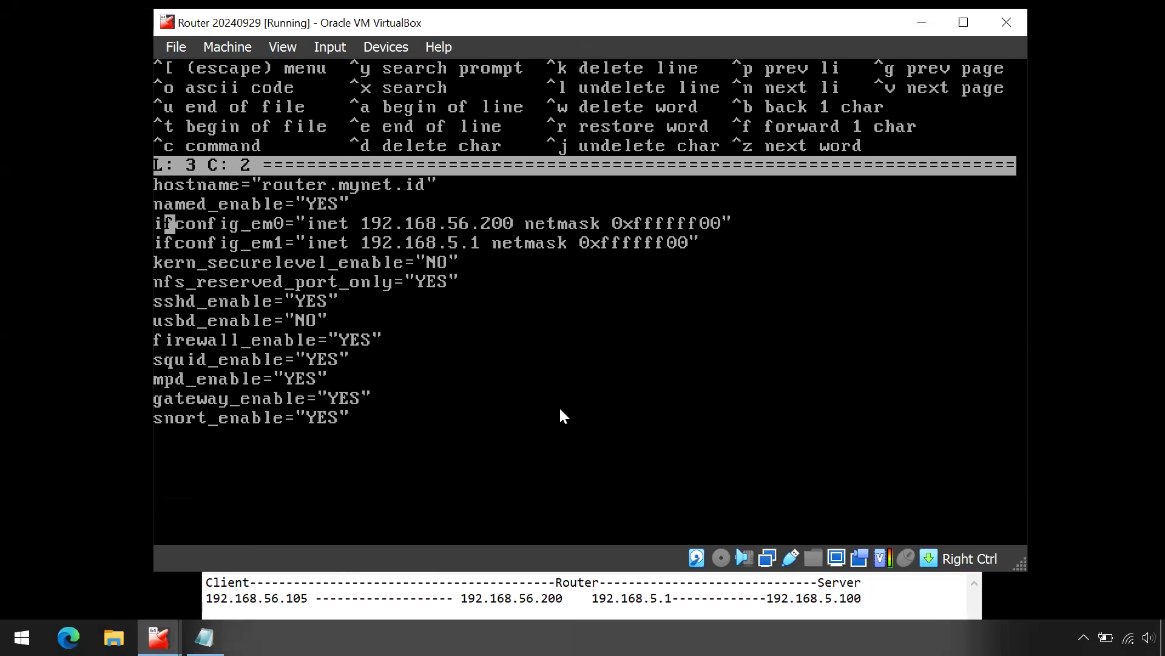
key(Right)
key(Right)
key(Right)
key(Right)
key(Right)
key(Right)
key(Right)
key(Down)
key(Right)
key(Right)
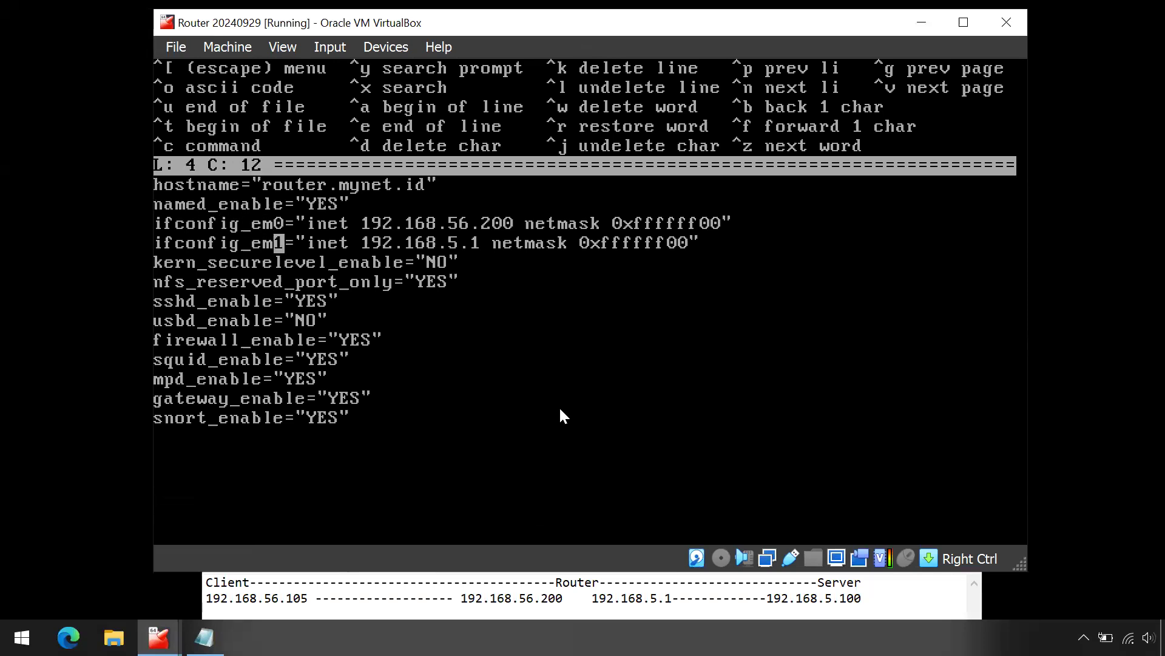
key(Right)
key(Right)
key(Right)
key(Right)
key(Right)
key(Right)
key(Right)
key(Right)
key(Right)
key(Right)
key(Right)
key(Right)
key(Right)
key(Right)
key(Right)
key(Right)
key(BackSpace)
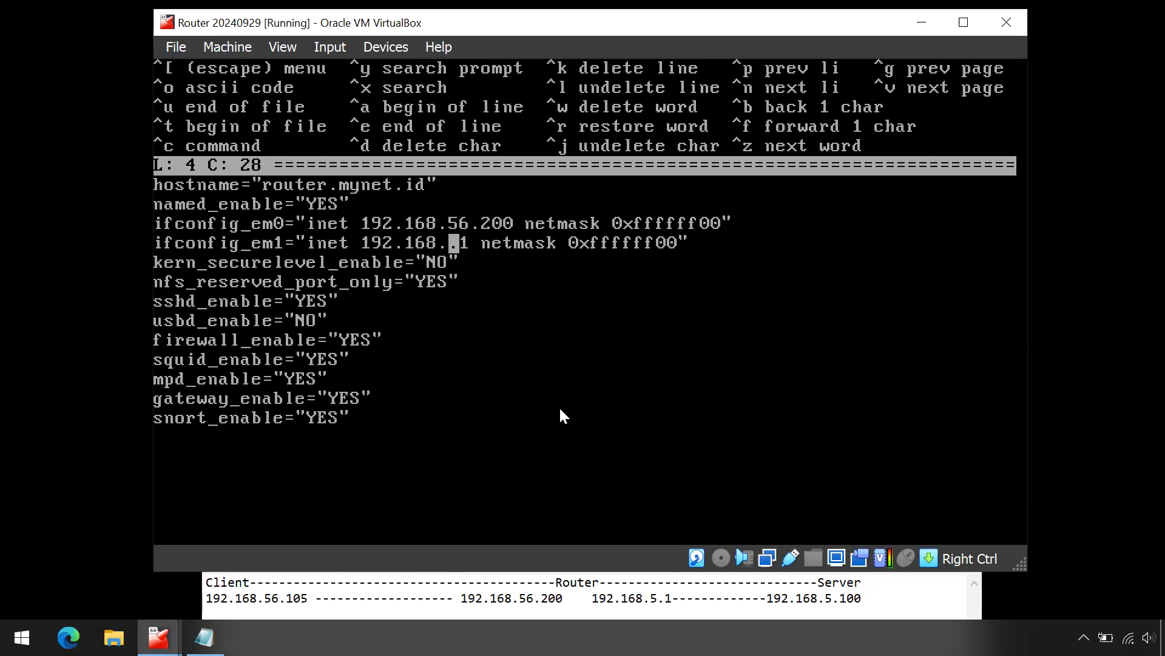
text(1)
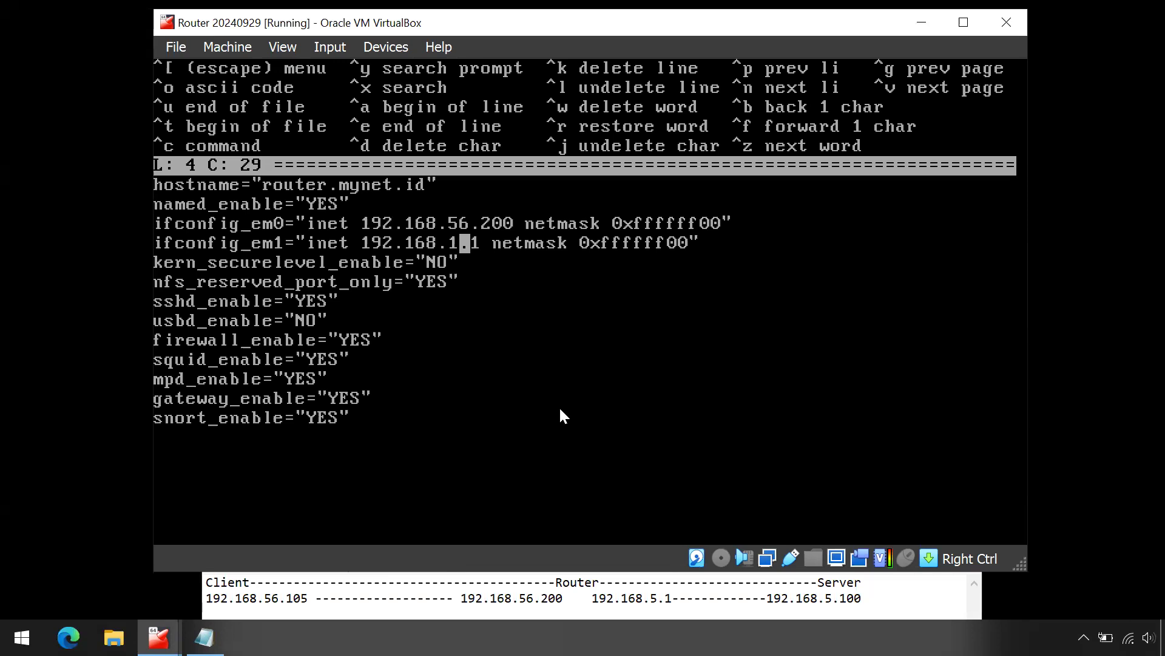
key(BackSpace)
text(5)
Step: Leave the ee editor, saving the changes to rc.conf
key(Escape)
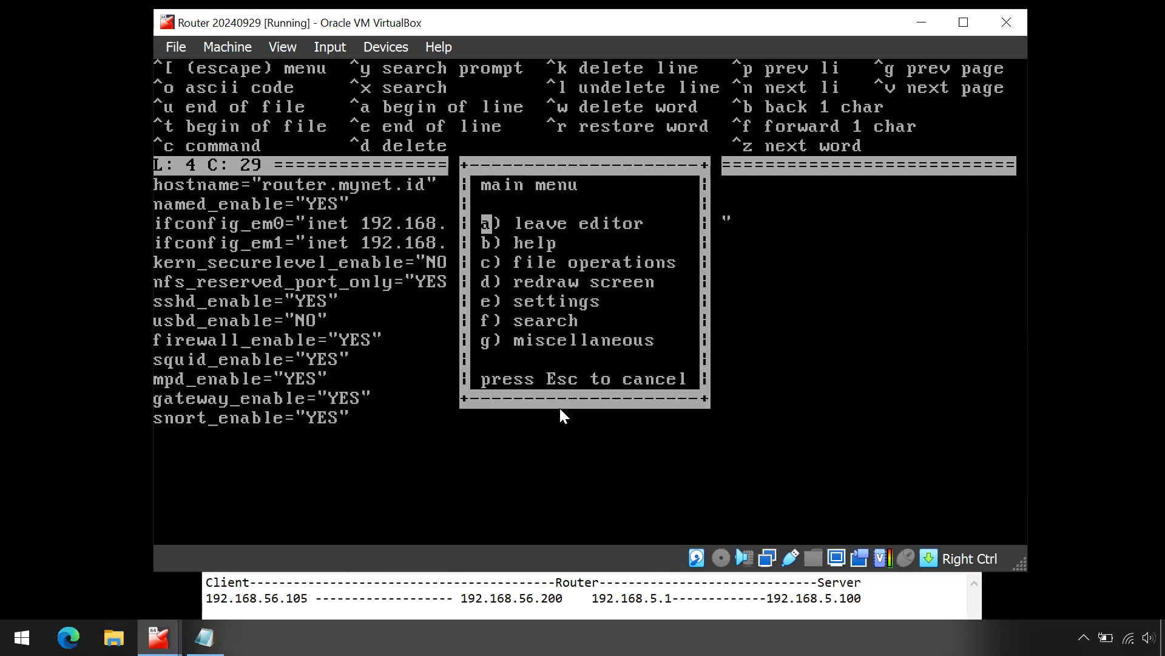
key(Return)
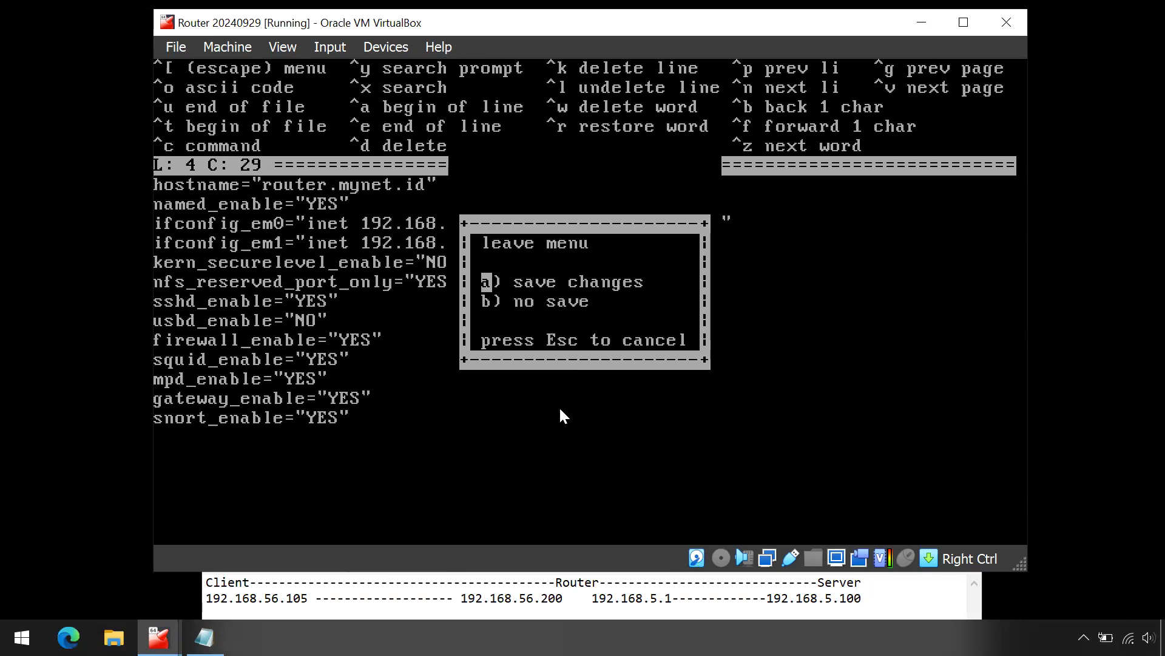
key(Return)
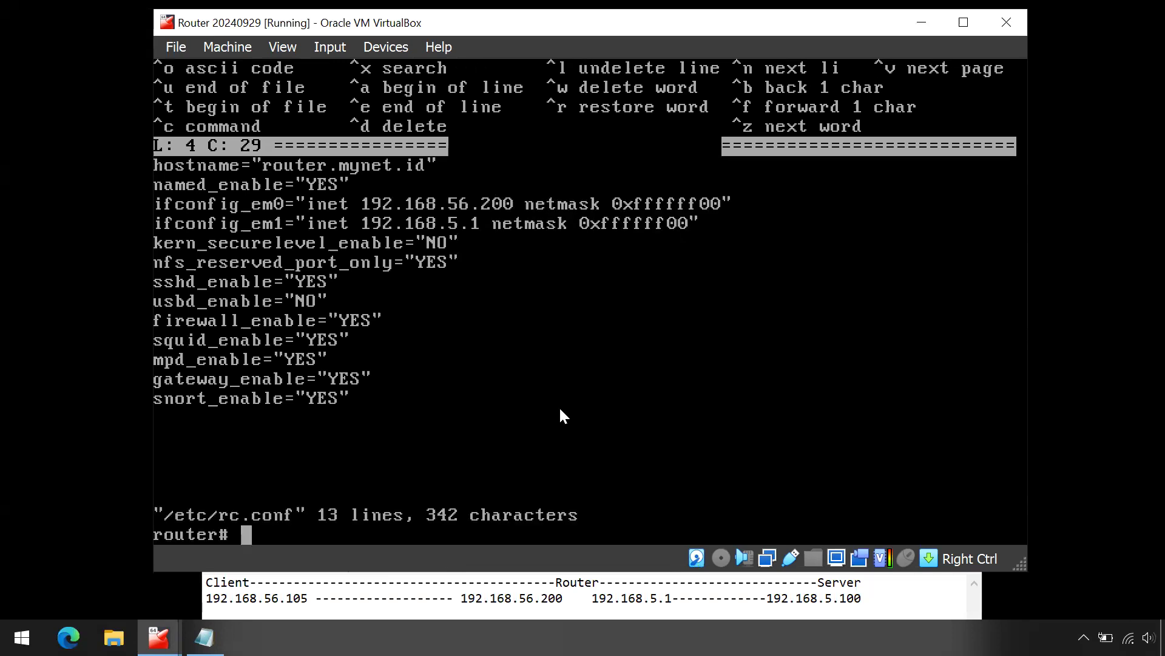
Step: Print /etc/rc.conf to confirm em0 192.168.56.200 and em1 192.168.5.1, then shut down the Router
text(cat /etc/)
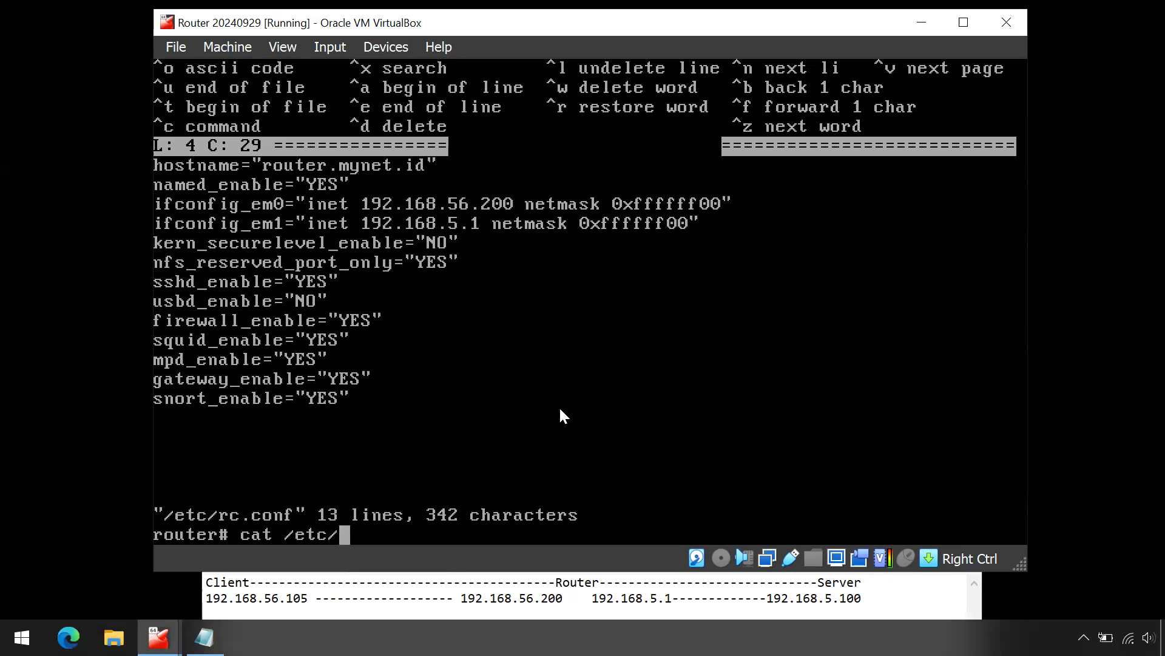
text(rc.conf)
key(Return)
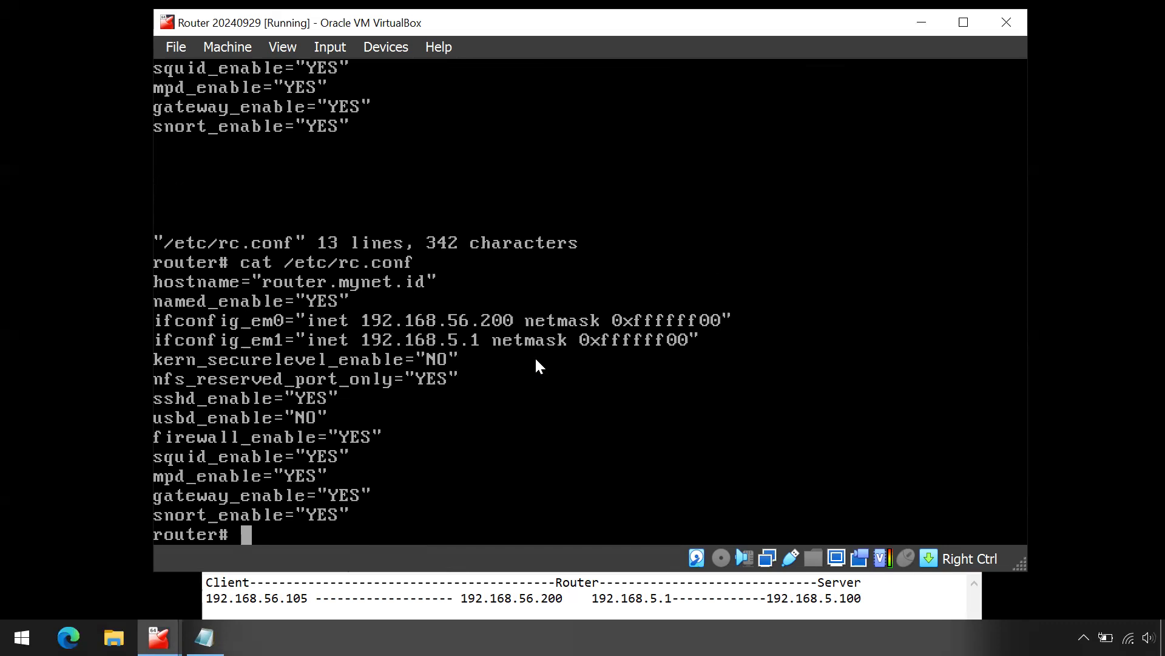
text(shutdown -p now)
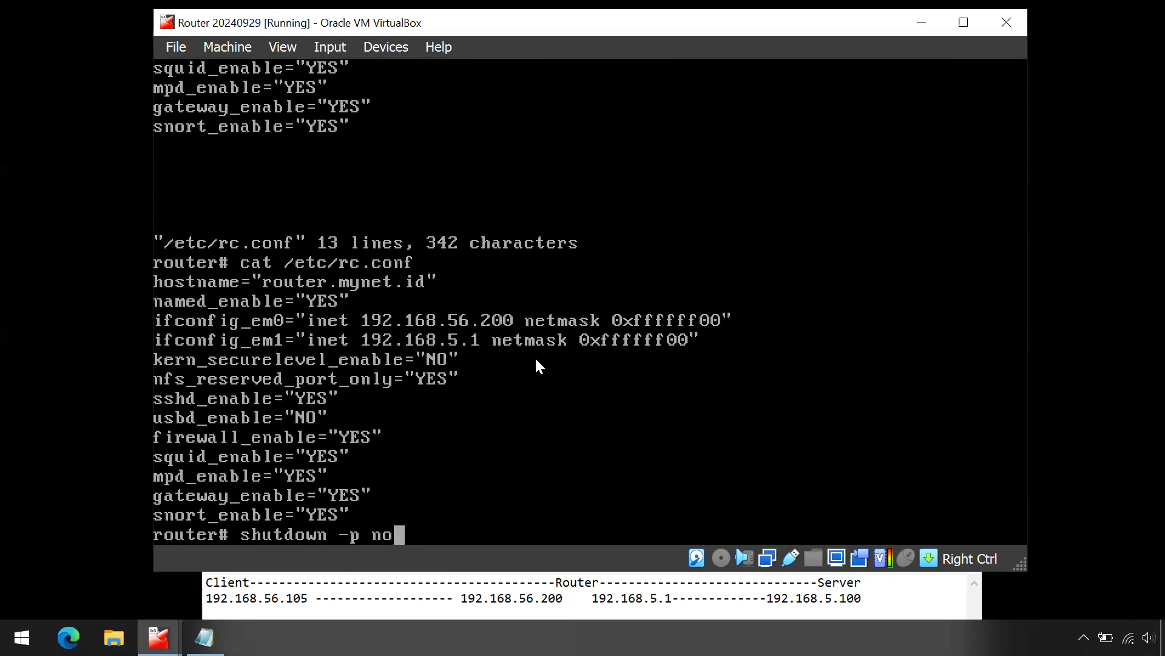
key(Return)
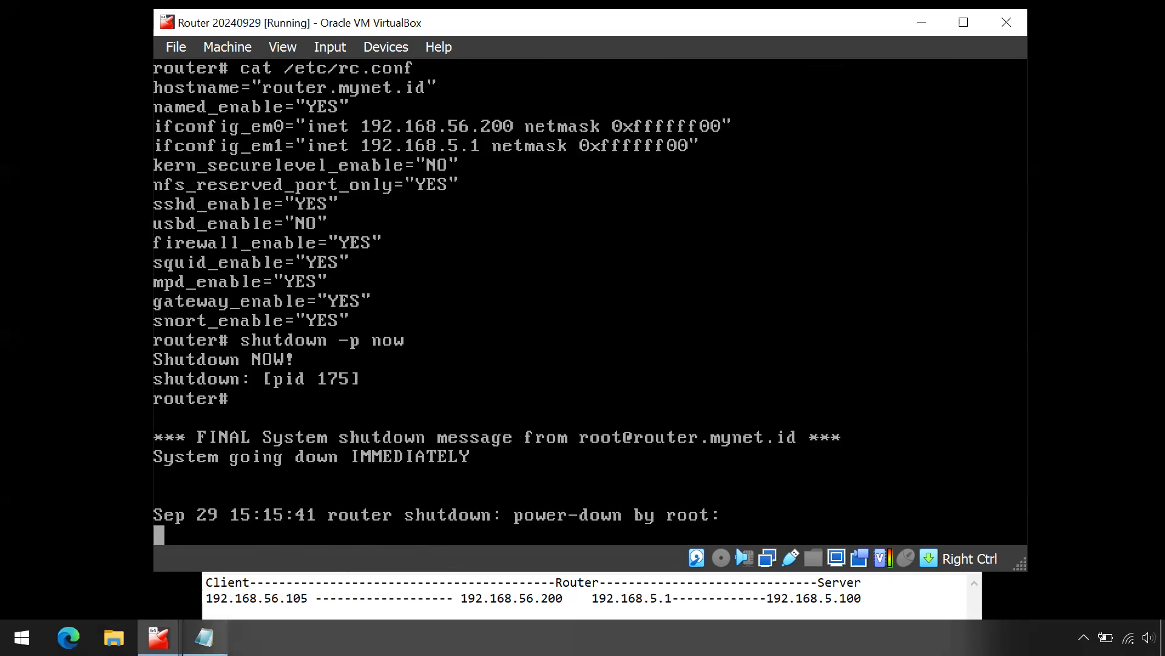
Step: Minimize the Router VM and bring the Server VM window to the screen centre
click(927, 31)
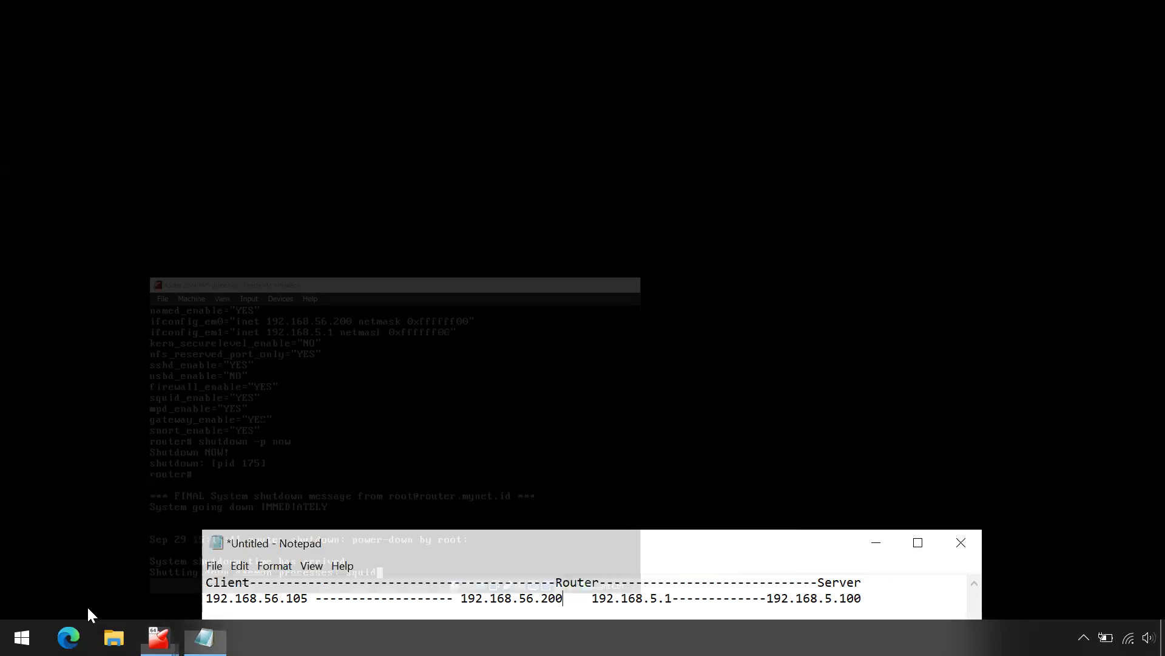
mouse_move(159, 637)
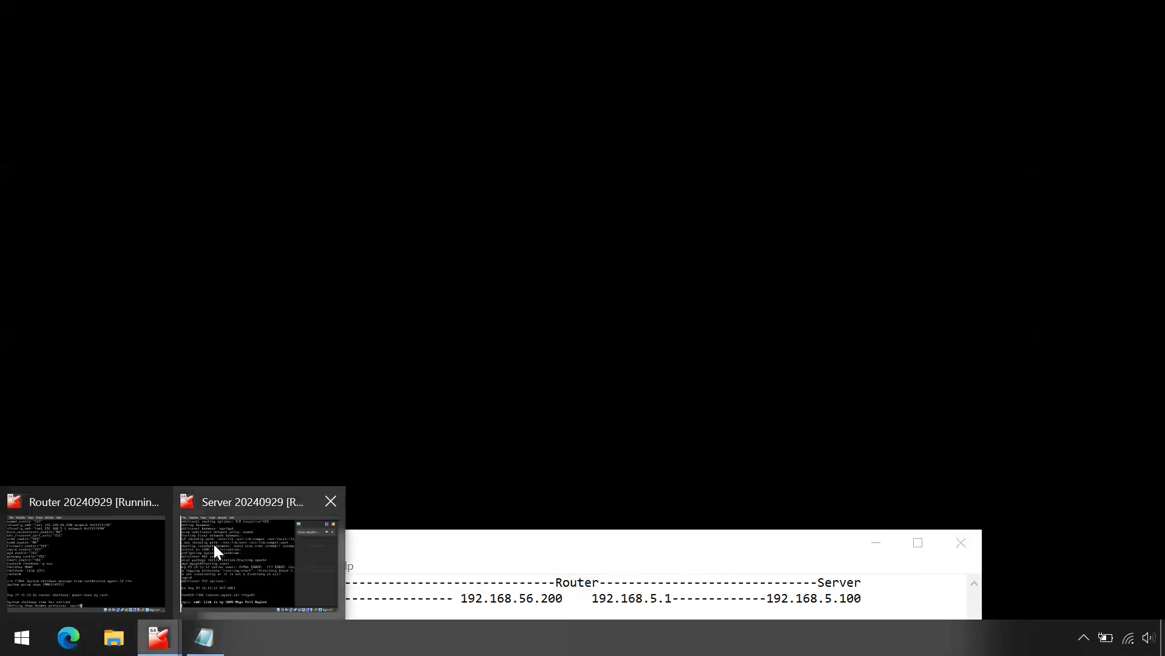
click(244, 506)
click(853, 64)
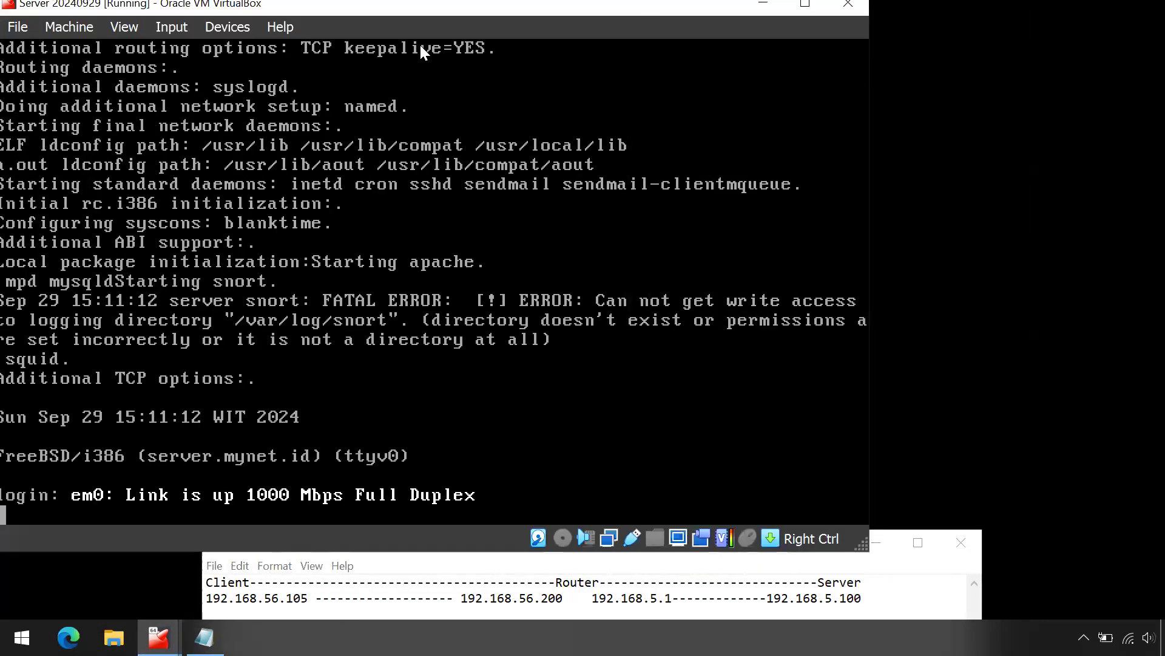
drag(382, 9, 491, 32)
Step: Log in to the Server as root and list its interfaces, showing em0 at 192.168.5.100
key(Return)
text(root)
key(Return)
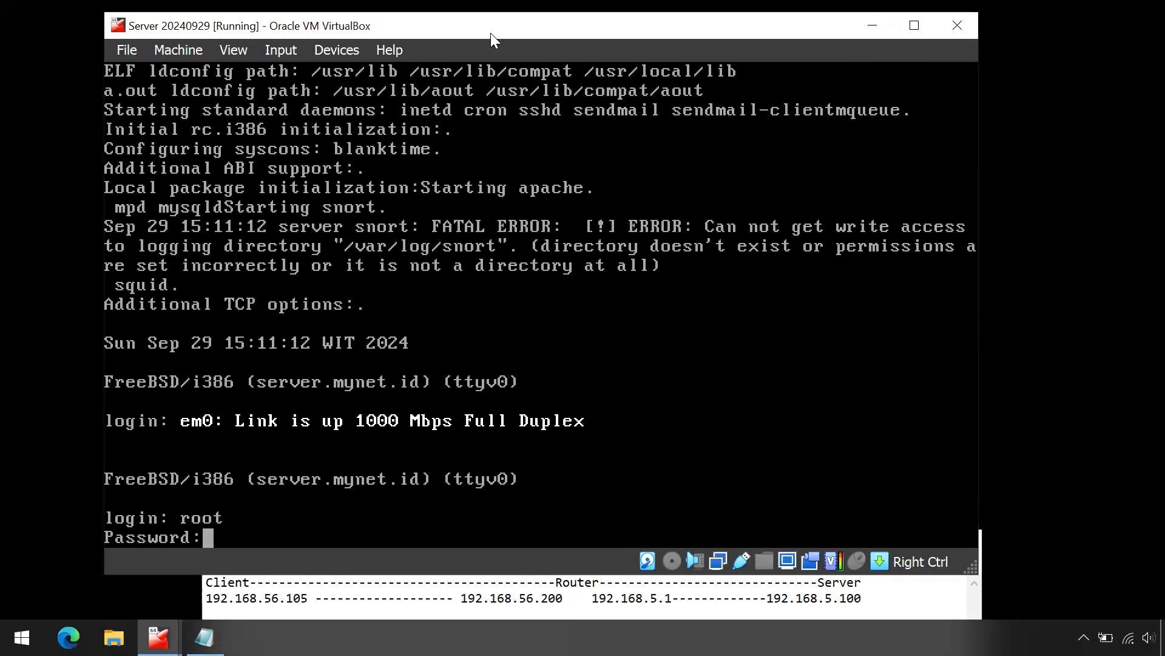
key(Return)
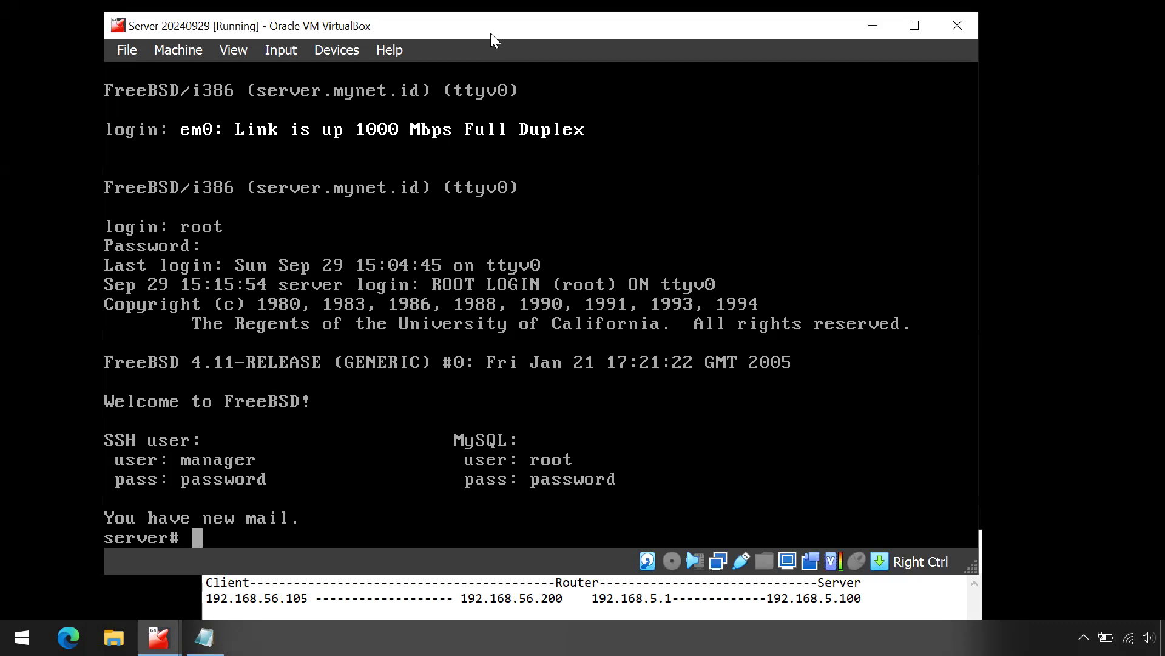
text(ifconfig)
key(Return)
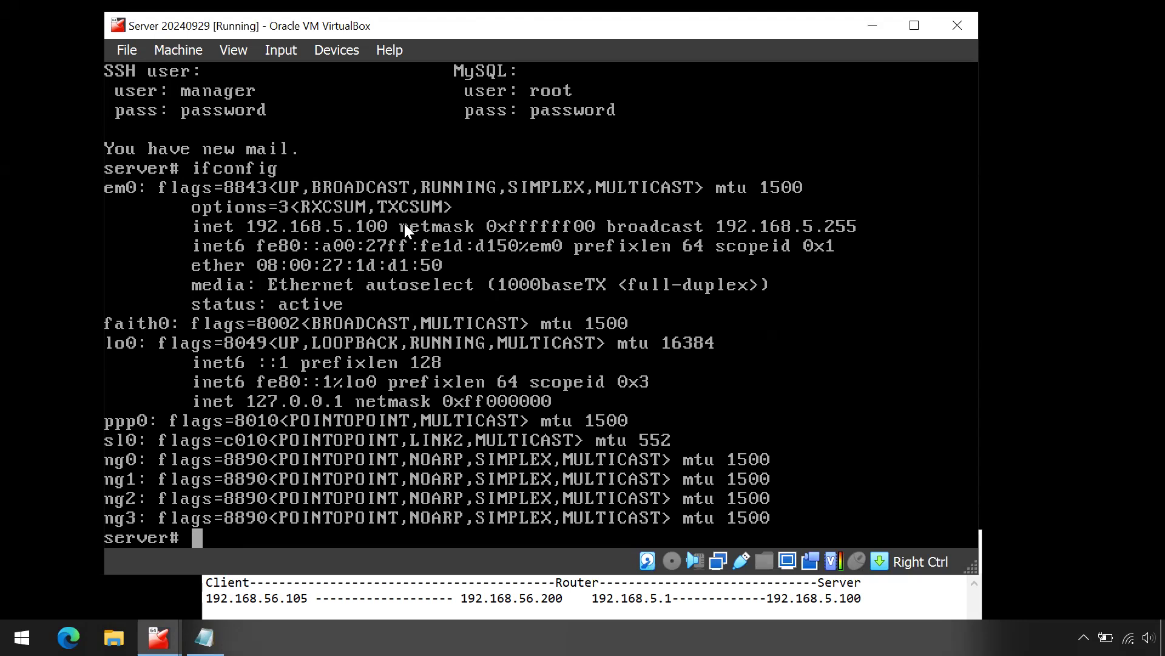
text(edit /etc/rc.conf)
Step: In the Server's rc.conf, retype the subnet digit so ifconfig_em0 stays 192.168.5.100
key(Return)
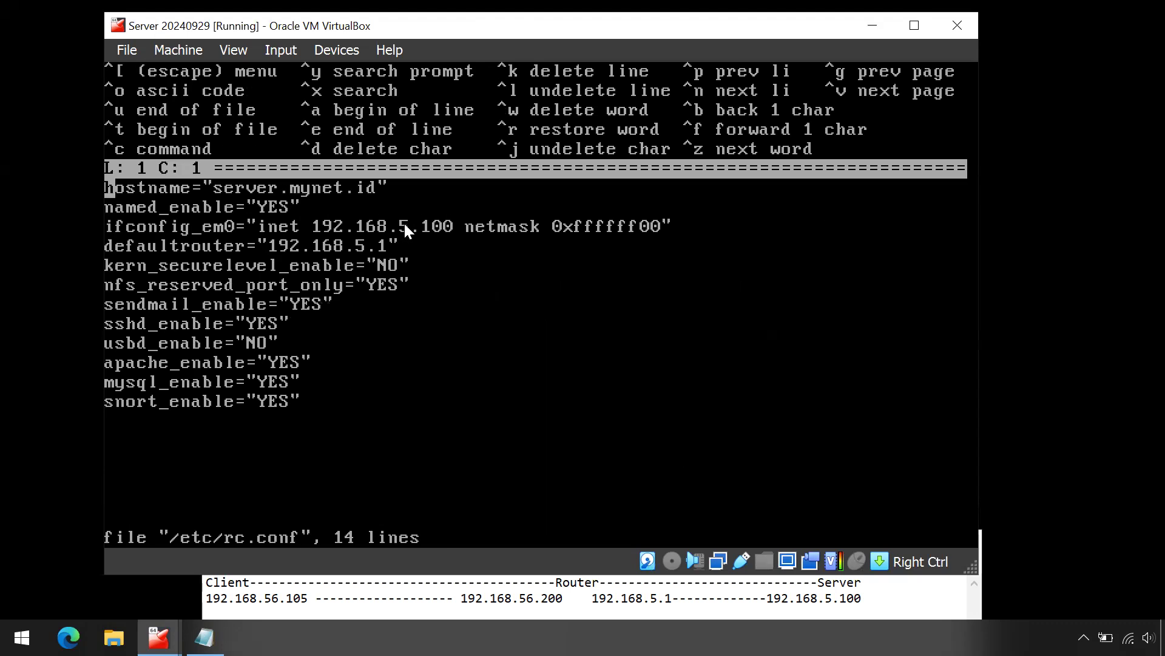
key(Down)
key(Down)
key(Right)
key(Right)
key(Right)
key(Right)
key(Right)
key(Right)
key(Right)
key(Right)
key(Right)
key(Right)
key(Right)
key(Right)
key(Right)
key(Right)
key(Right)
key(Right)
key(Right)
key(Right)
key(Right)
key(Right)
key(Right)
key(Right)
key(Right)
key(Right)
key(Right)
key(Right)
key(Right)
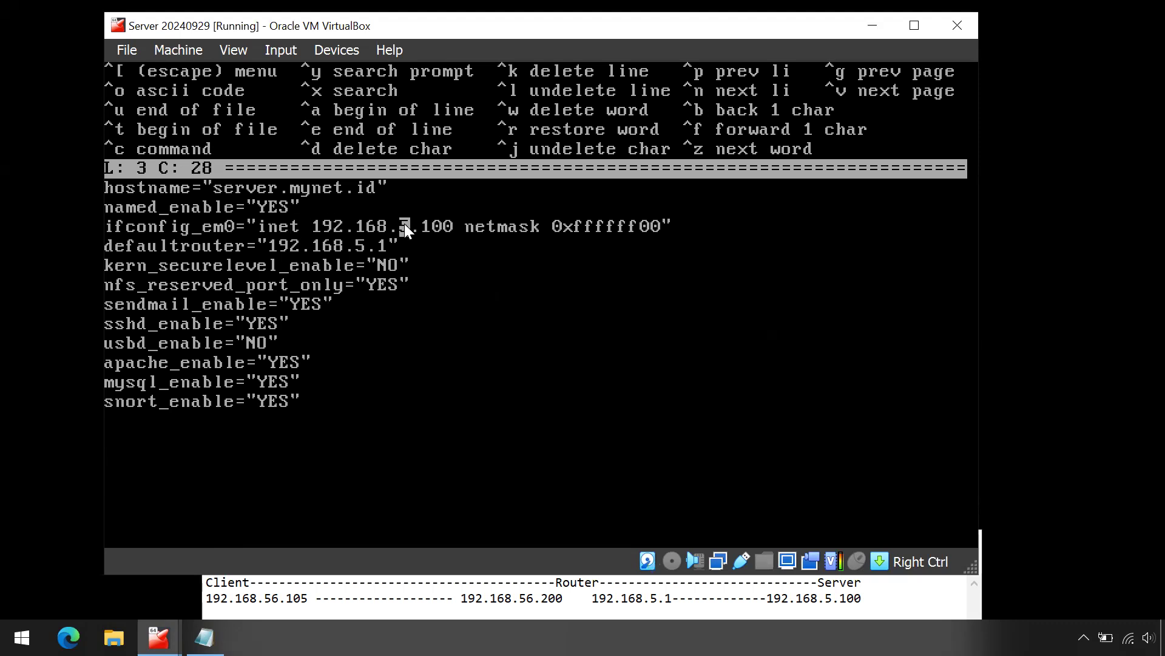
key(BackSpace)
text(1)
key(BackSpace)
text(5)
Step: Retype the subnet digit on the defaultrouter line, keeping it 192.168.5.1
key(Down)
key(Left)
key(Left)
key(Left)
key(BackSpace)
text(1)
key(BackSpace)
text(5)
Step: Leave the editor, saving the Server's rc.conf changes
key(Escape)
key(a)
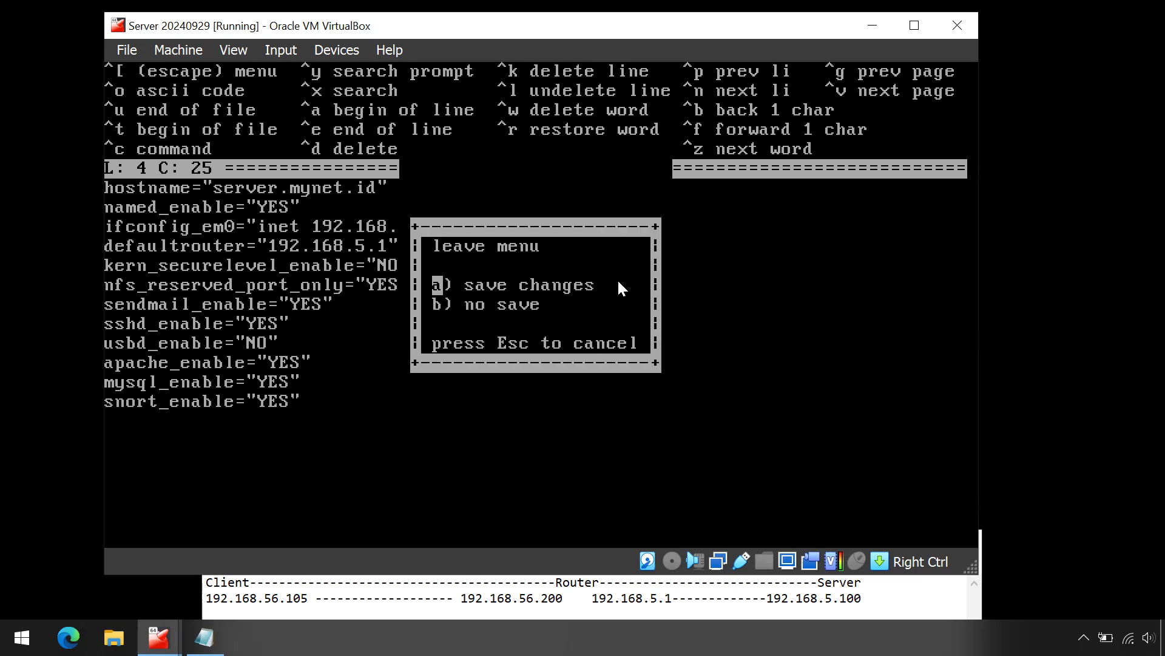
key(a)
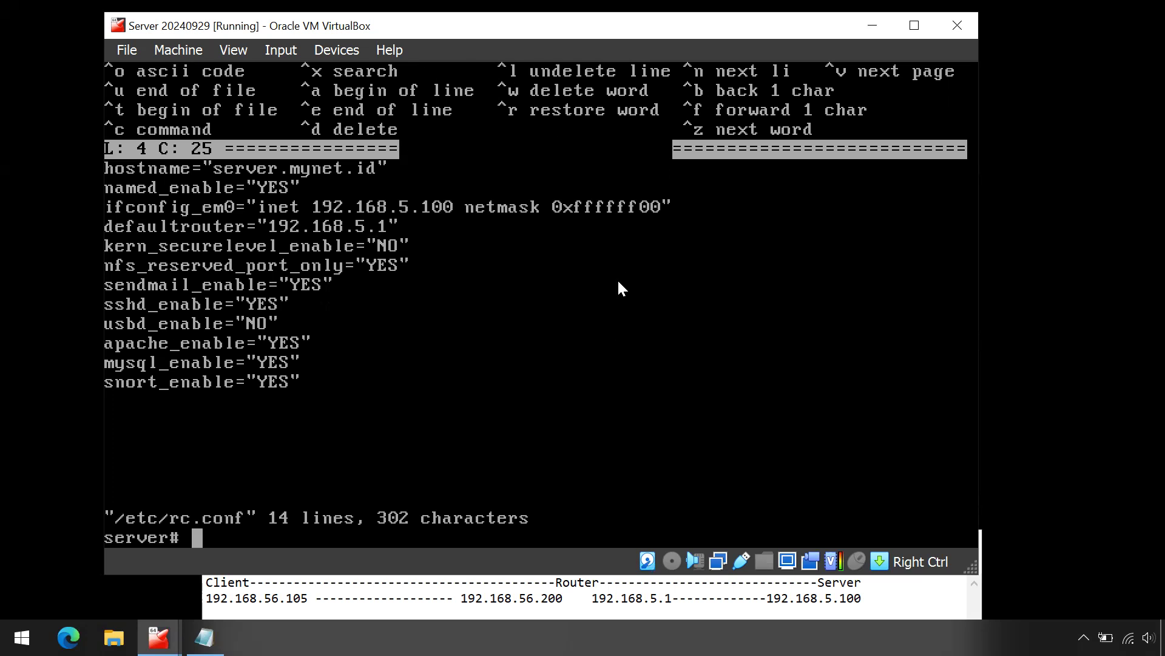
Step: Print the Server's rc.conf and compare 192.168.5.100 and 192.168.5.1 against the Notepad diagram
text(cat /etc/)
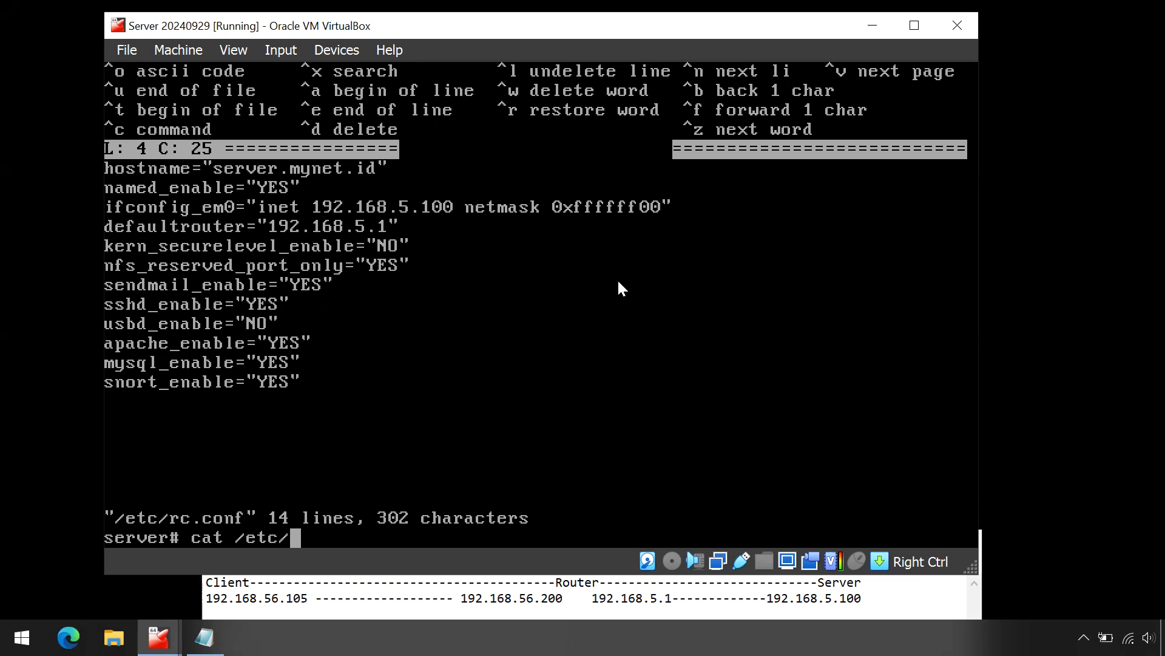
text(rc.conf)
key(Return)
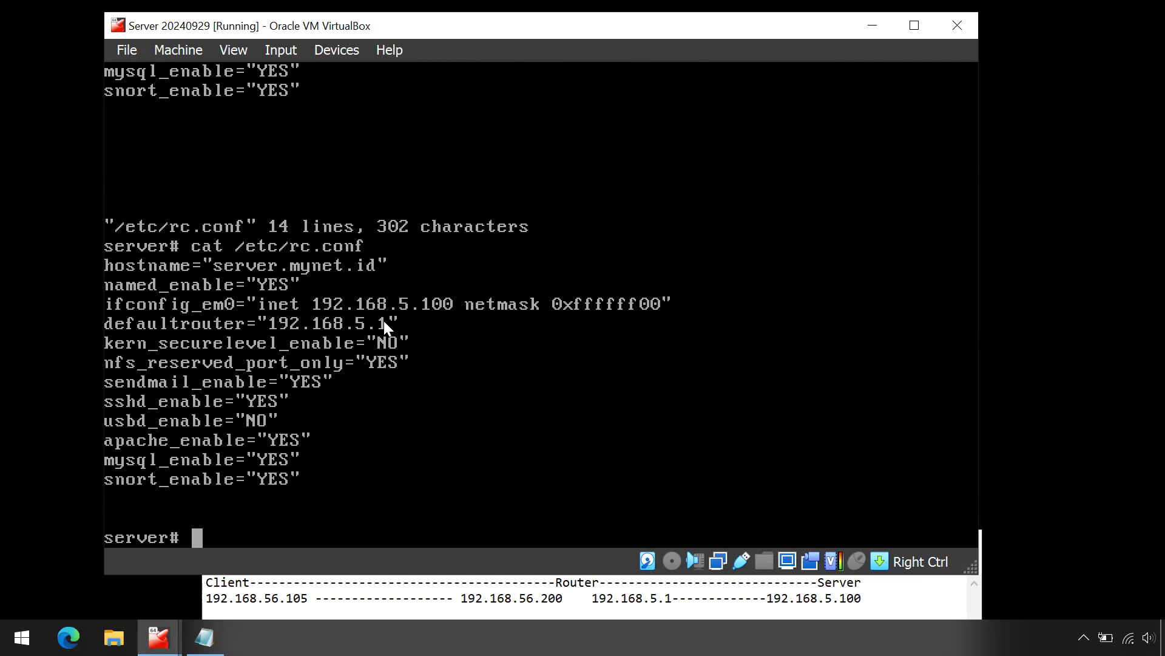
double_click(654, 599)
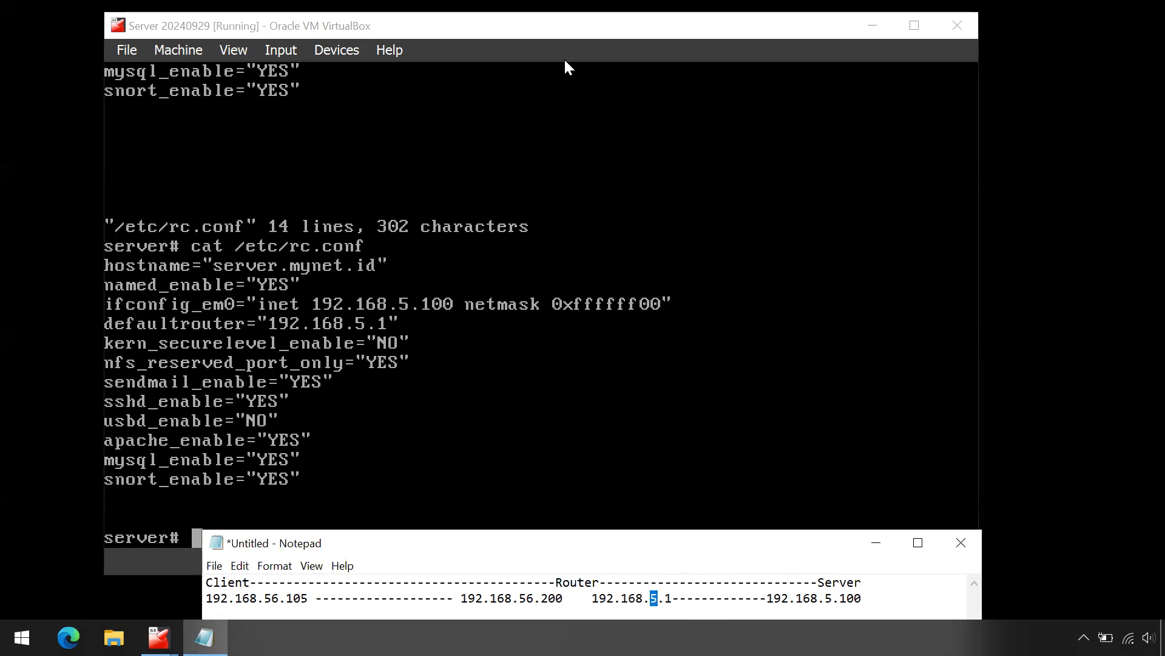
click(567, 30)
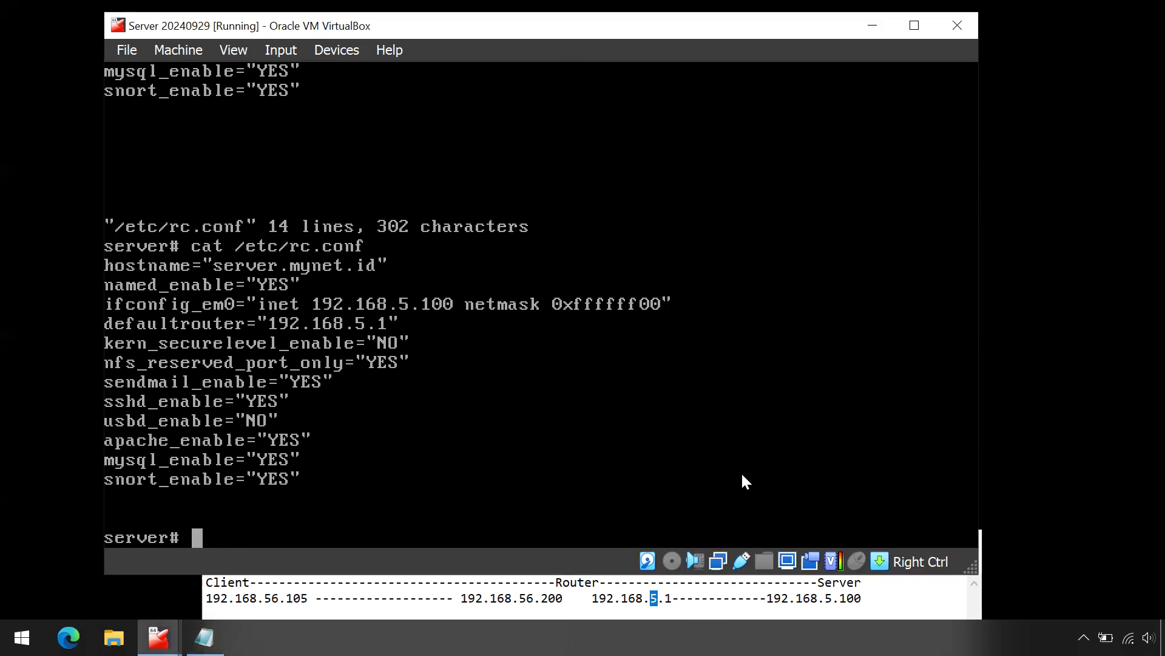
click(1098, 490)
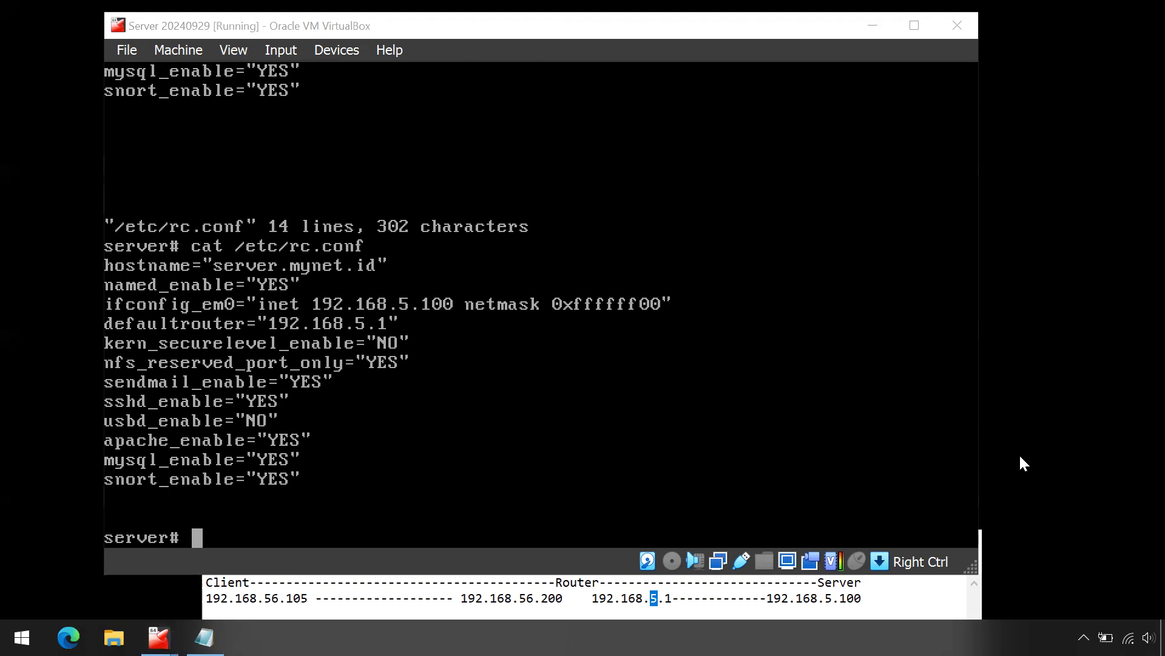